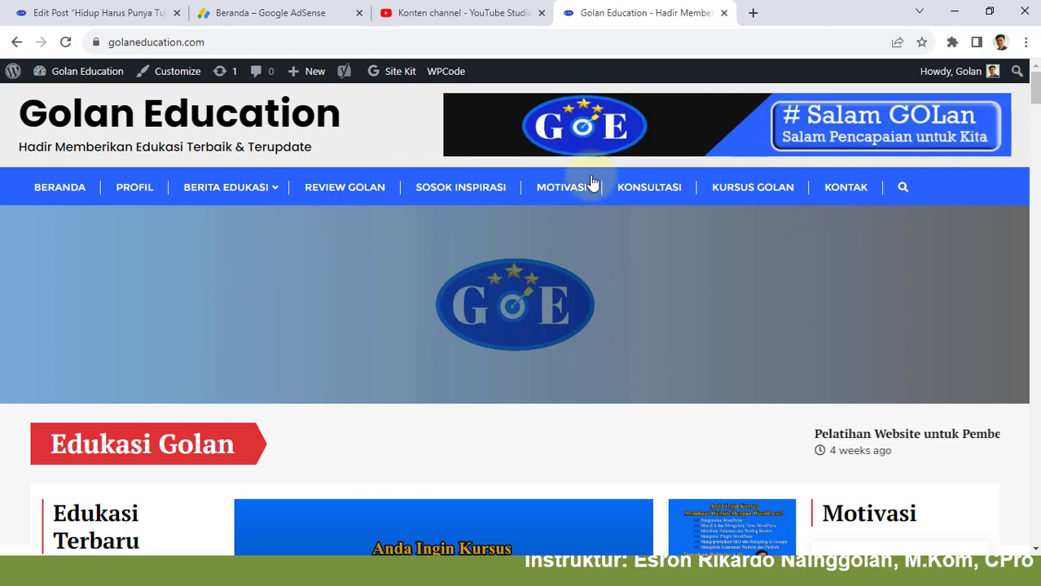
Step: Switch to the running PowerPoint slide show and view the title slide about optimising and compressing website images
click(128, 12)
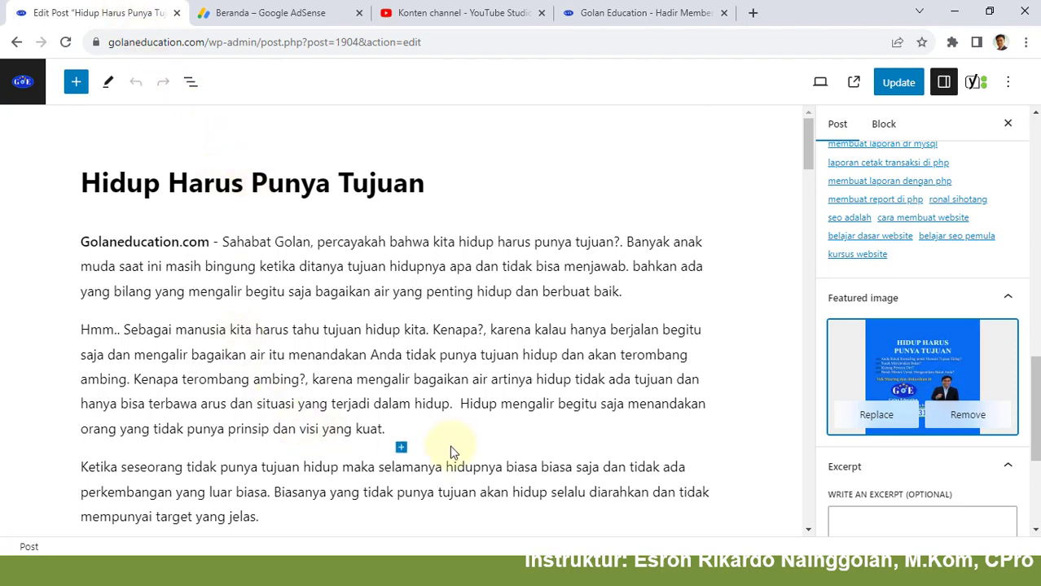
key(super)
mouse_move(560, 573)
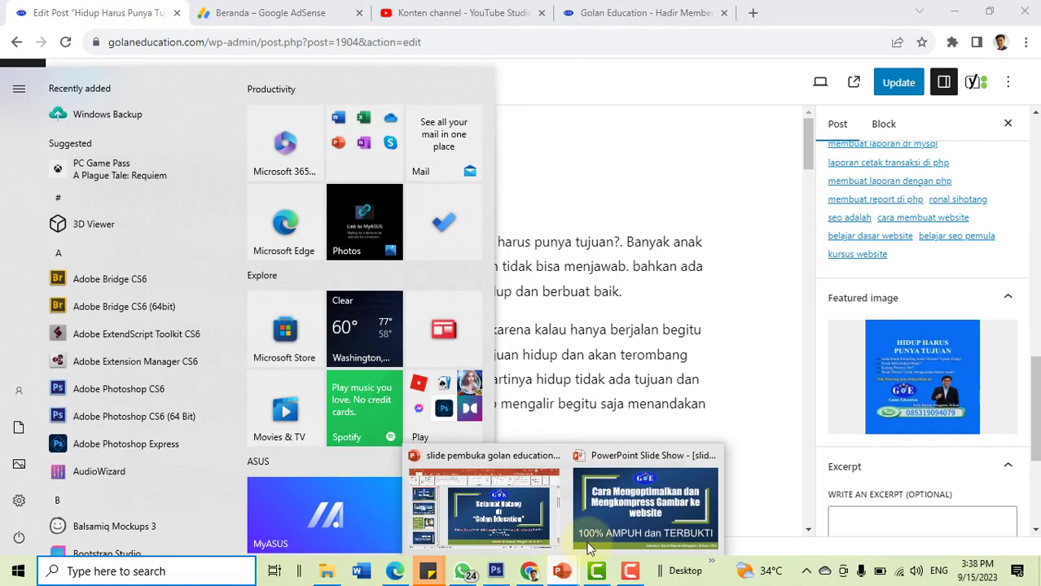
click(632, 512)
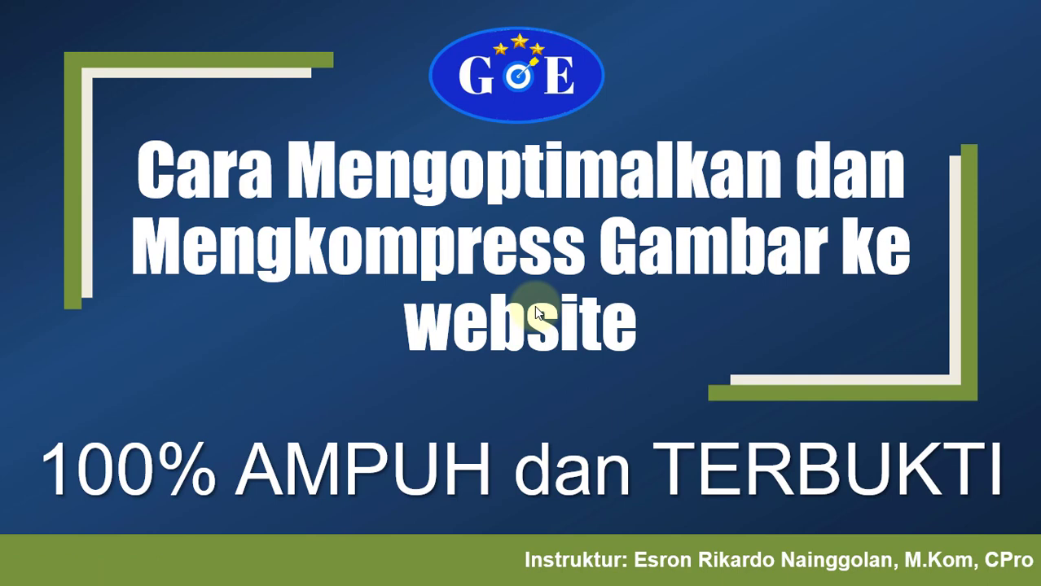
Step: Return to Chrome and go back from the post editor to the list of published posts
key(super)
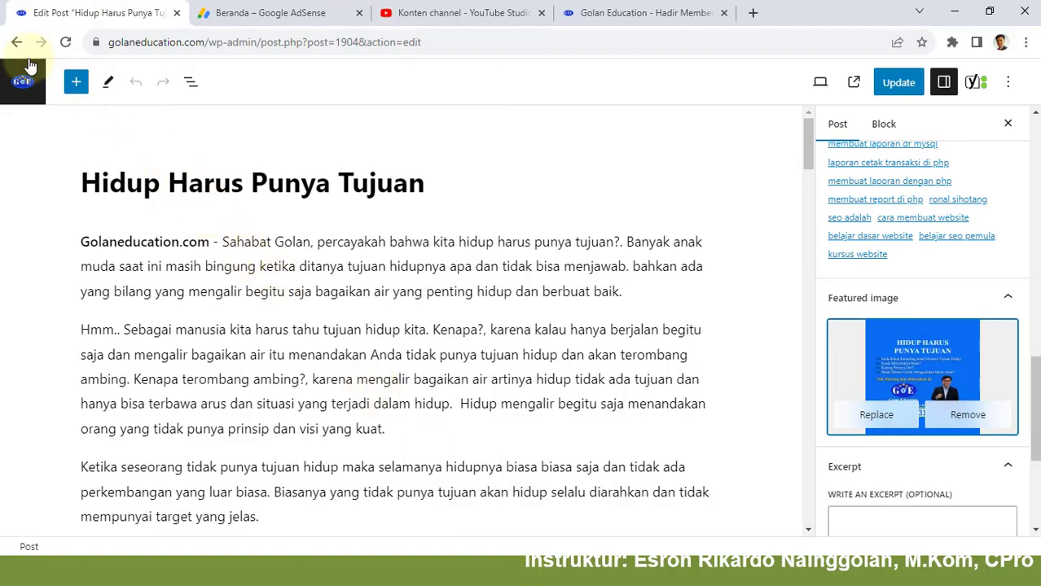
click(14, 42)
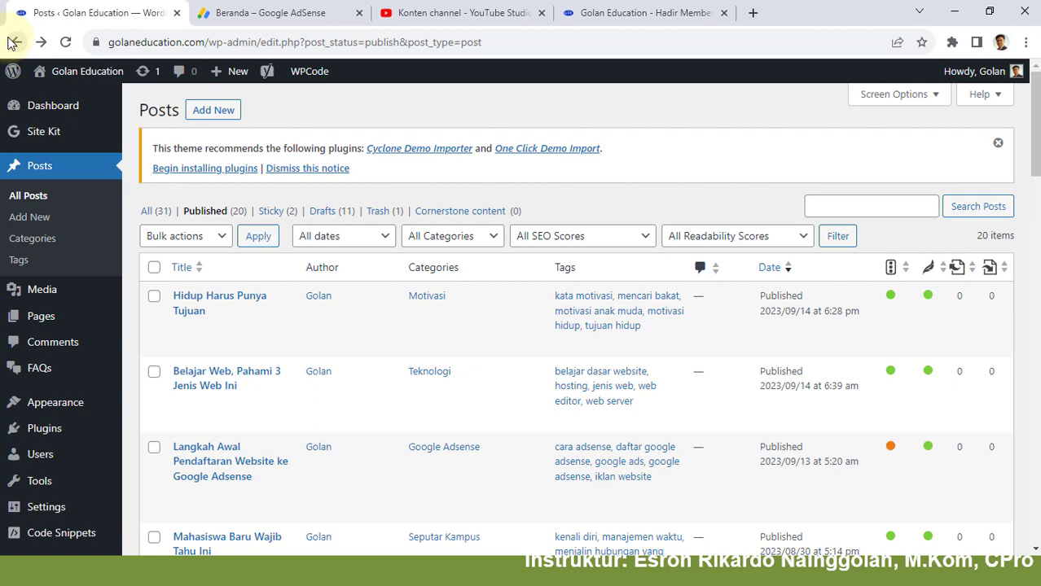
mouse_move(10, 104)
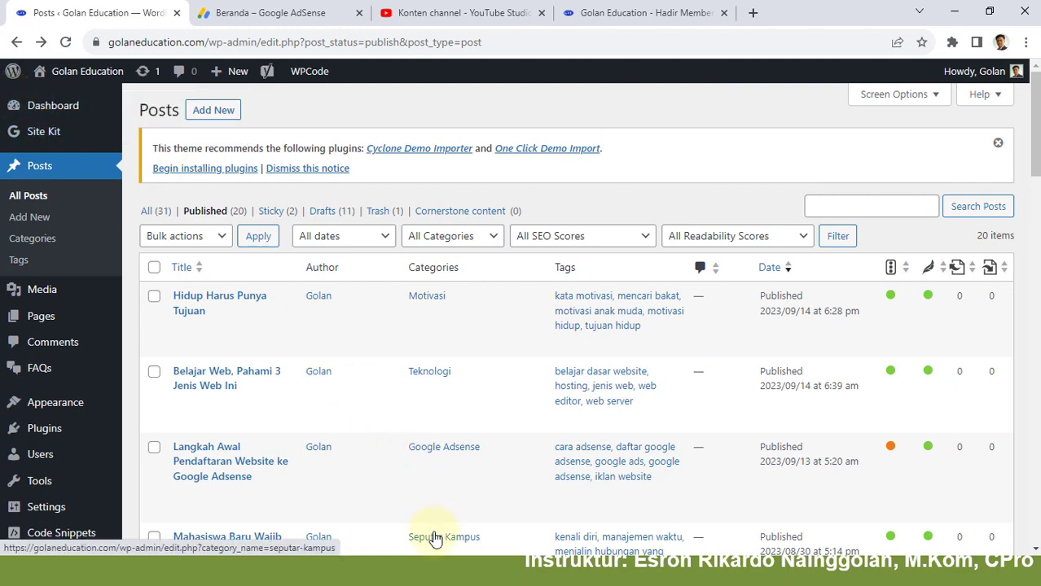
Step: Switch to Photoshop and check the pixel dimensions of the "hidup harus punya tujuan.psd" design, leaving its image size unchanged
key(super)
click(495, 571)
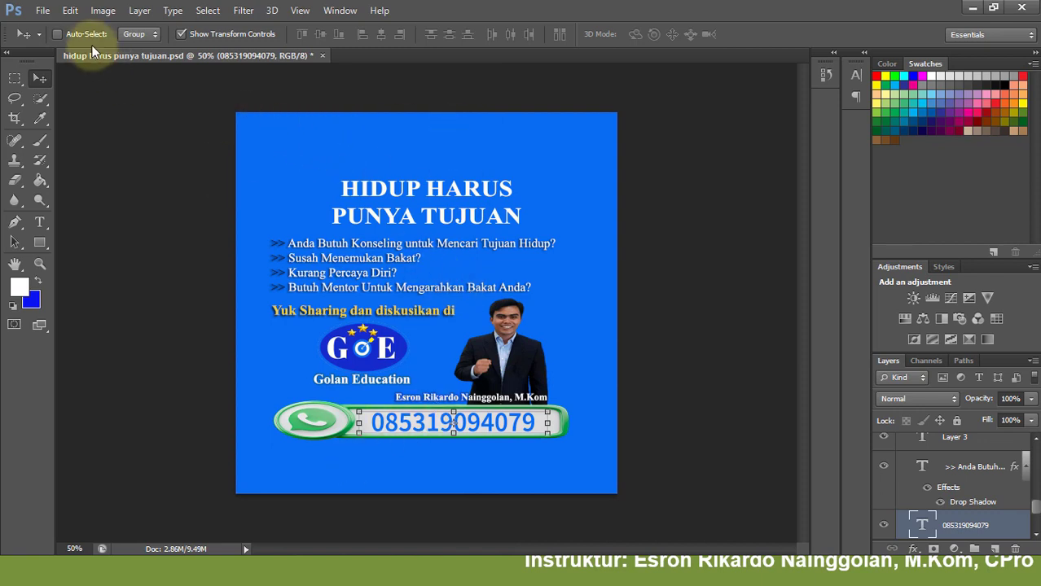
click(103, 10)
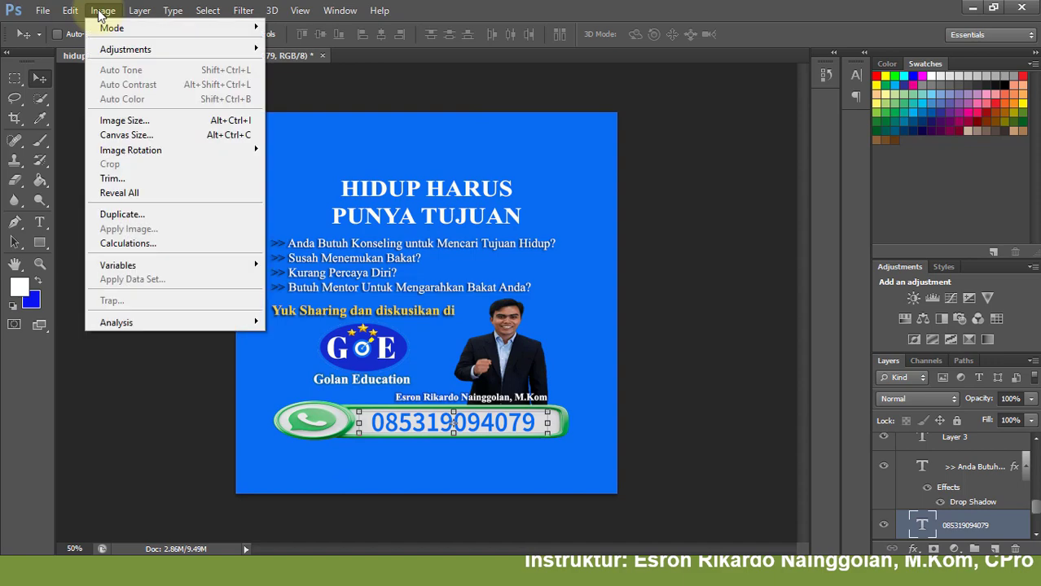
click(123, 119)
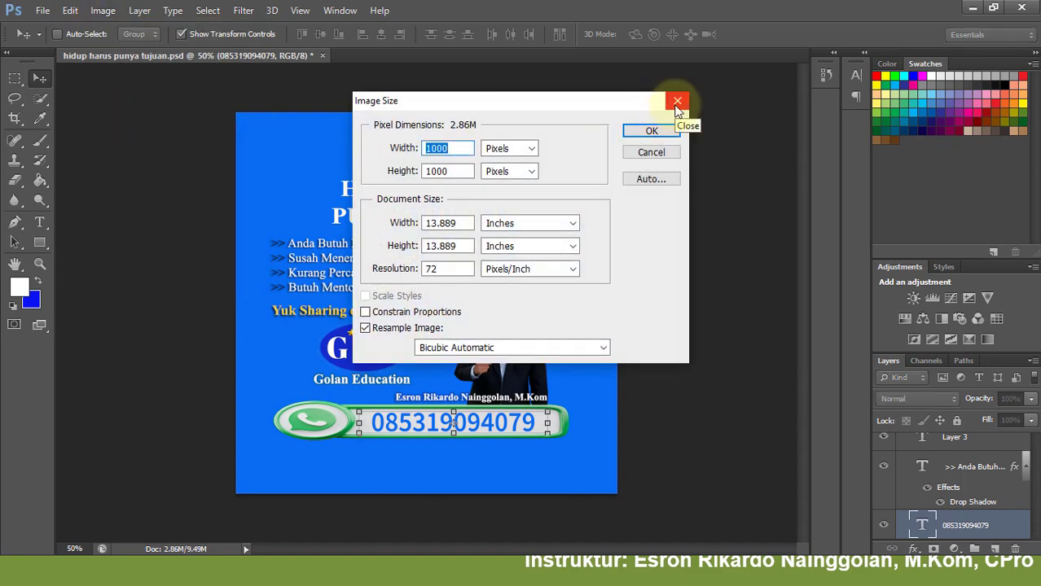
click(677, 102)
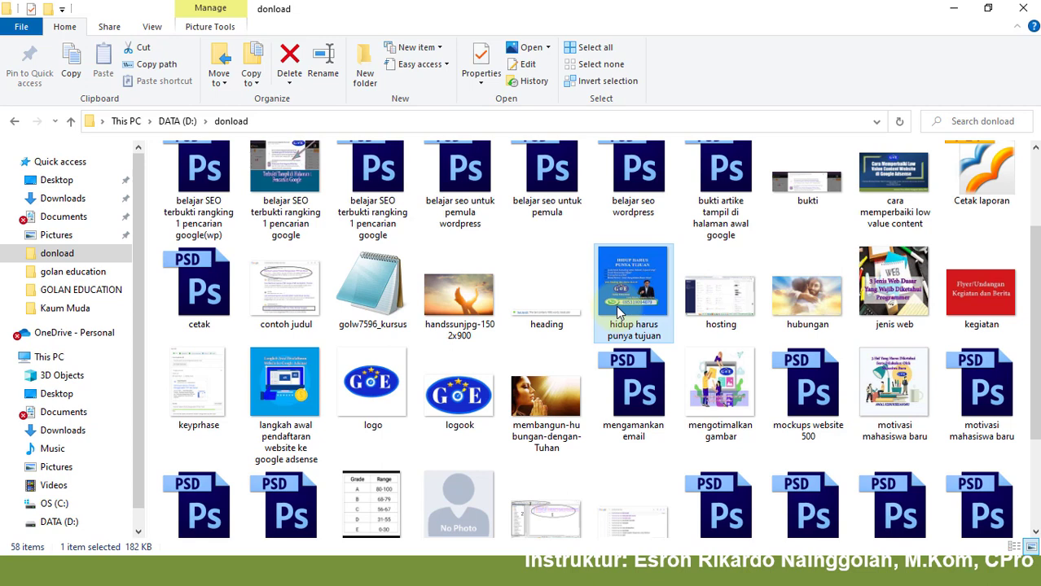
Step: In File Explorer, check the file size of the "hidup harus punya tujuan" JPG in its properties
mouse_move(619, 313)
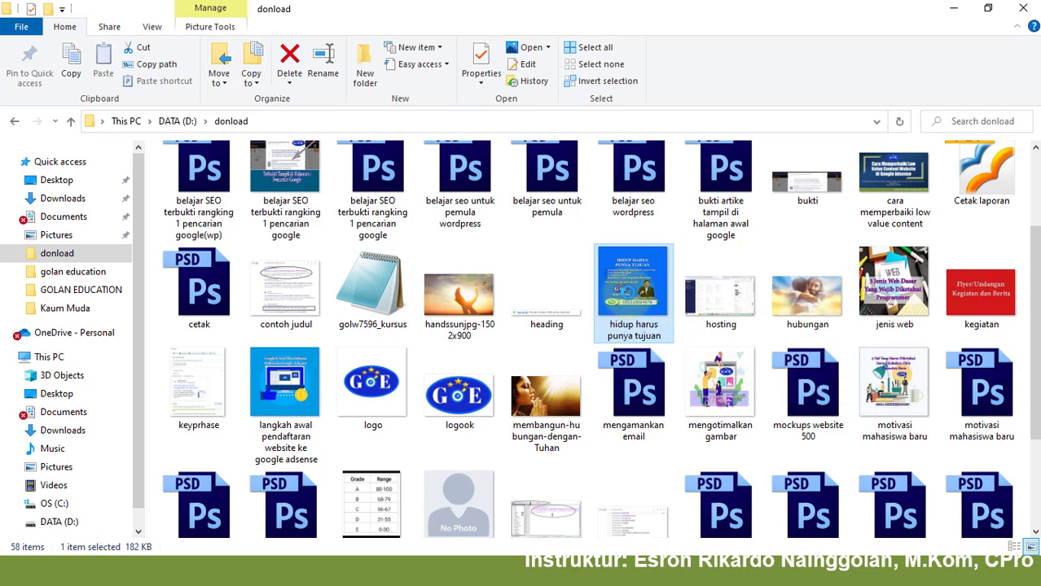
right_click(629, 290)
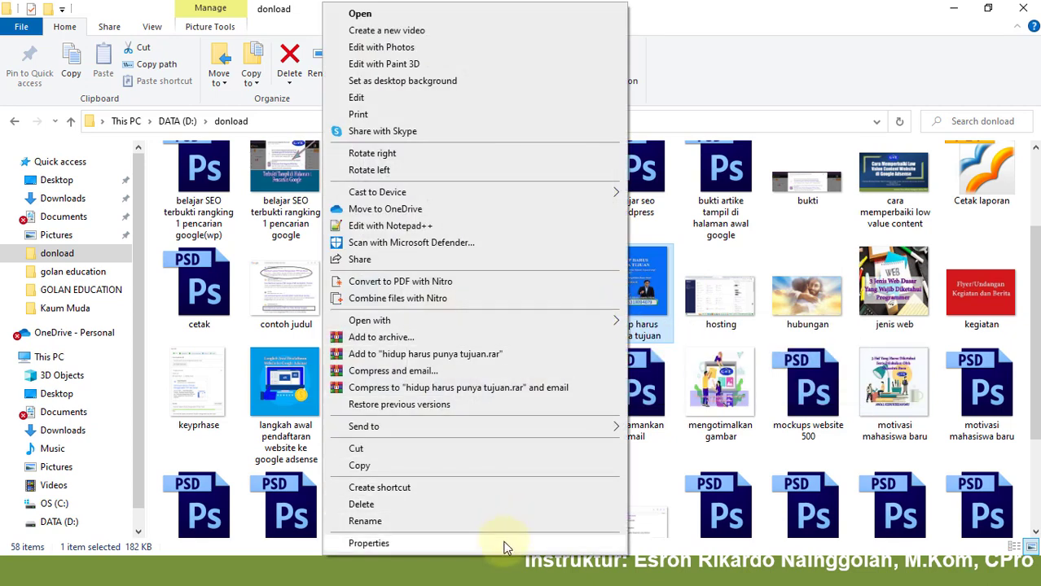
click(504, 541)
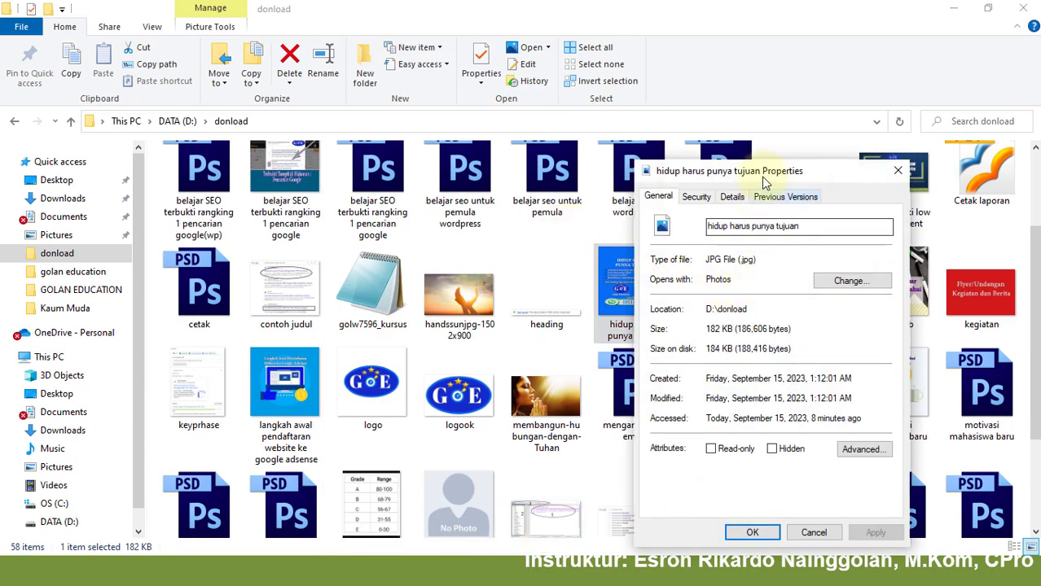
drag(755, 169, 621, 83)
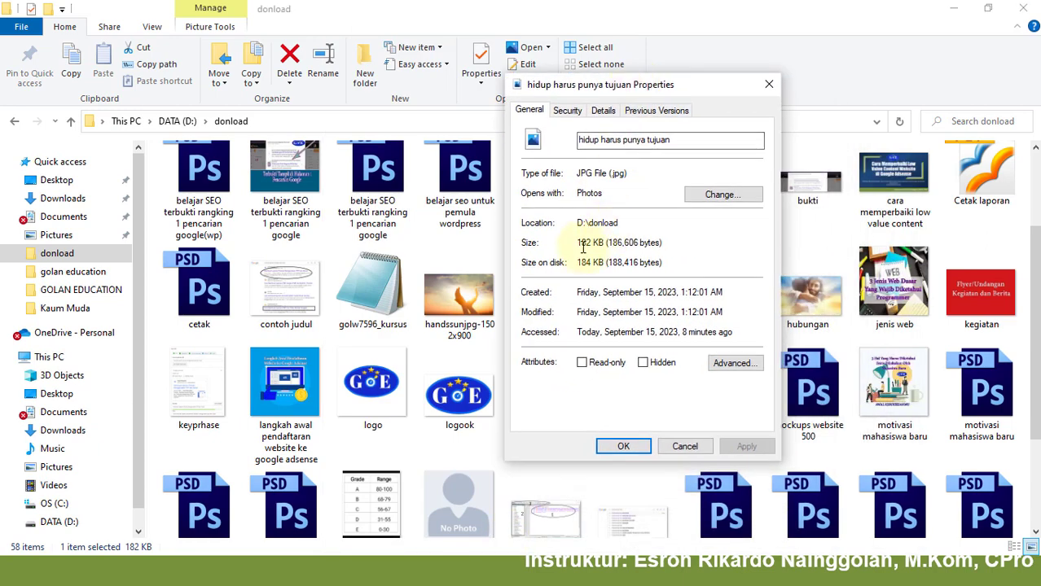
drag(580, 243, 607, 250)
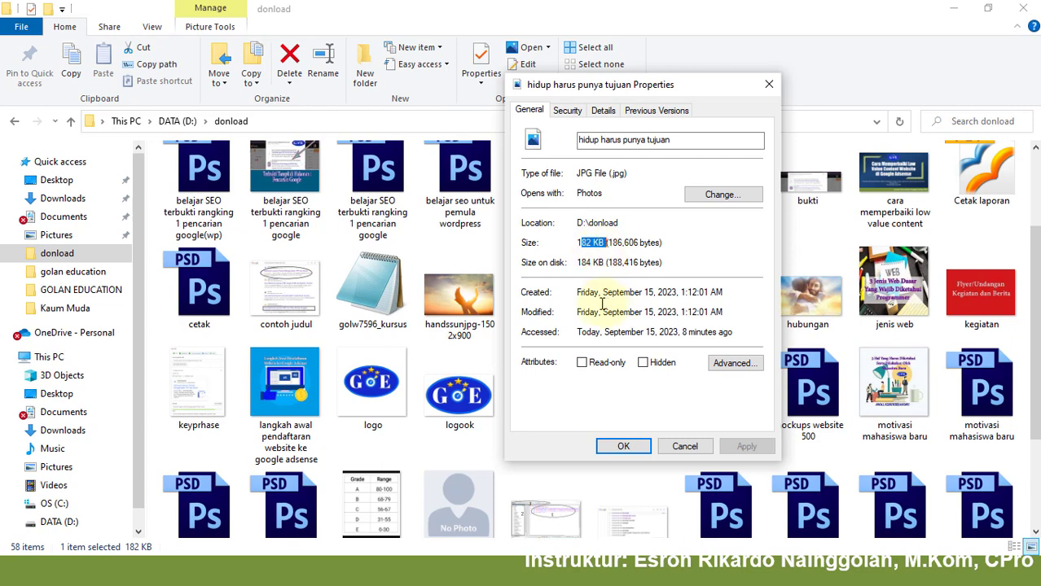
click(679, 453)
Step: Switch to Chrome and open the post "Hidup Harus Punya Tujuan" for editing
key(super)
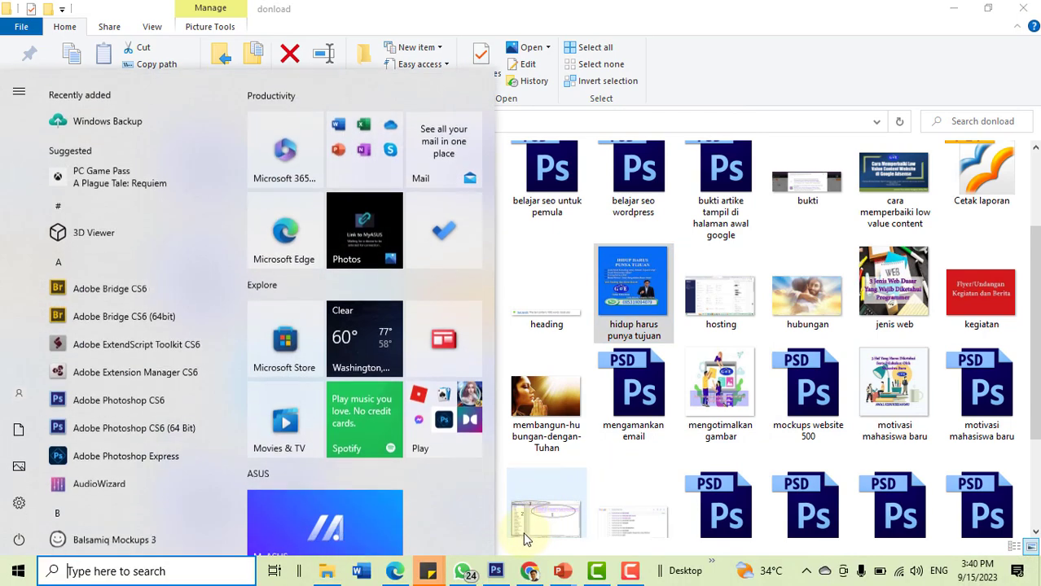
click(530, 571)
mouse_move(234, 332)
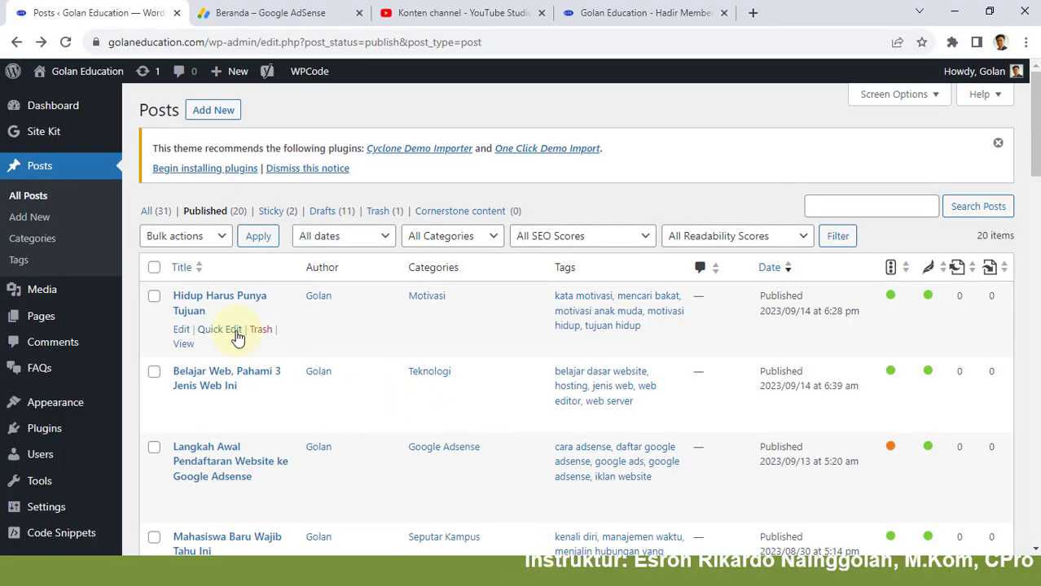
click(180, 330)
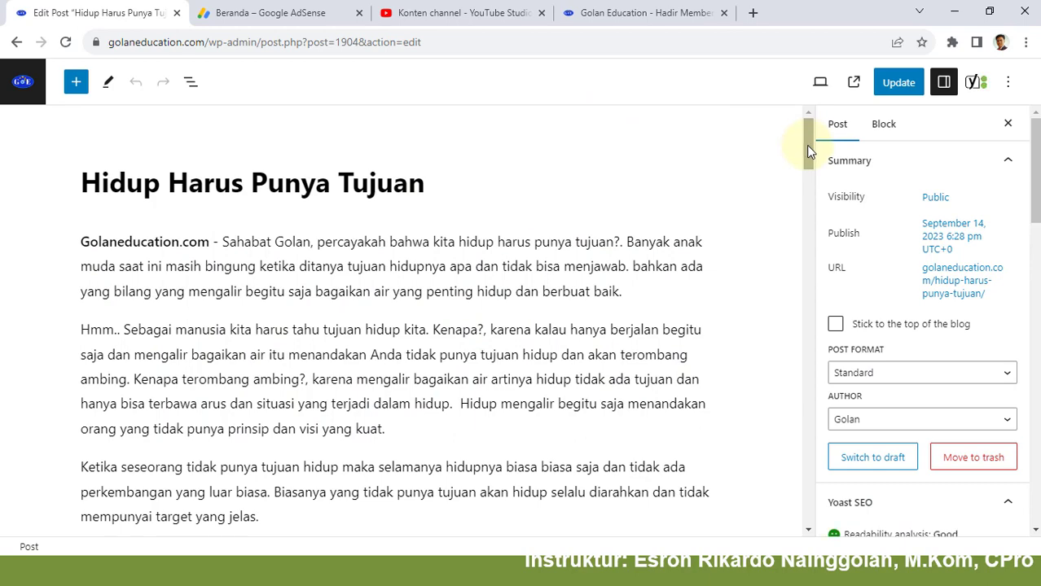
Step: Open the post's current featured image in the media library to show its attachment details
drag(806, 145, 809, 187)
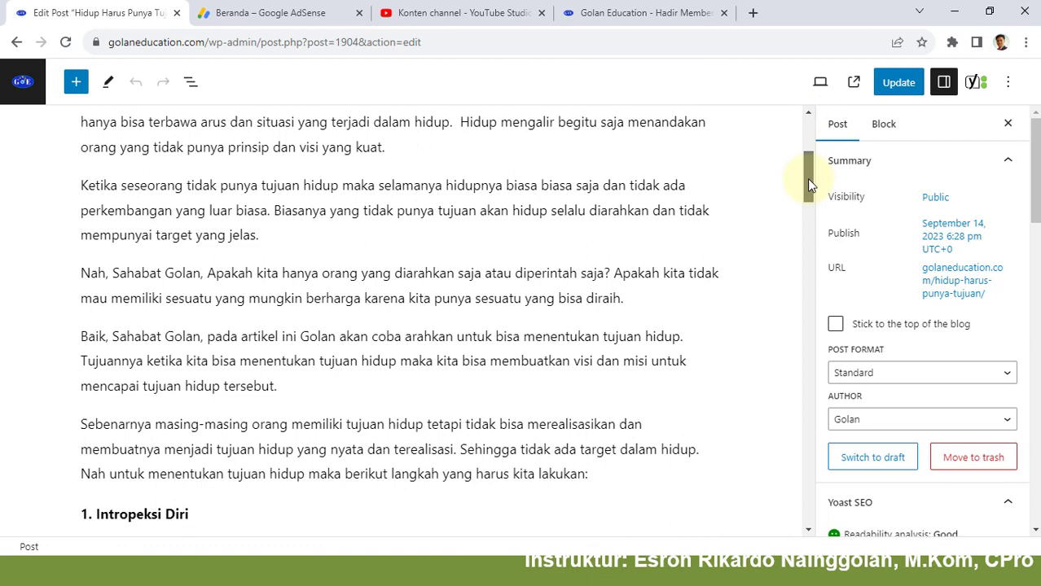
drag(1036, 201, 992, 444)
scroll(993, 444, down, 2)
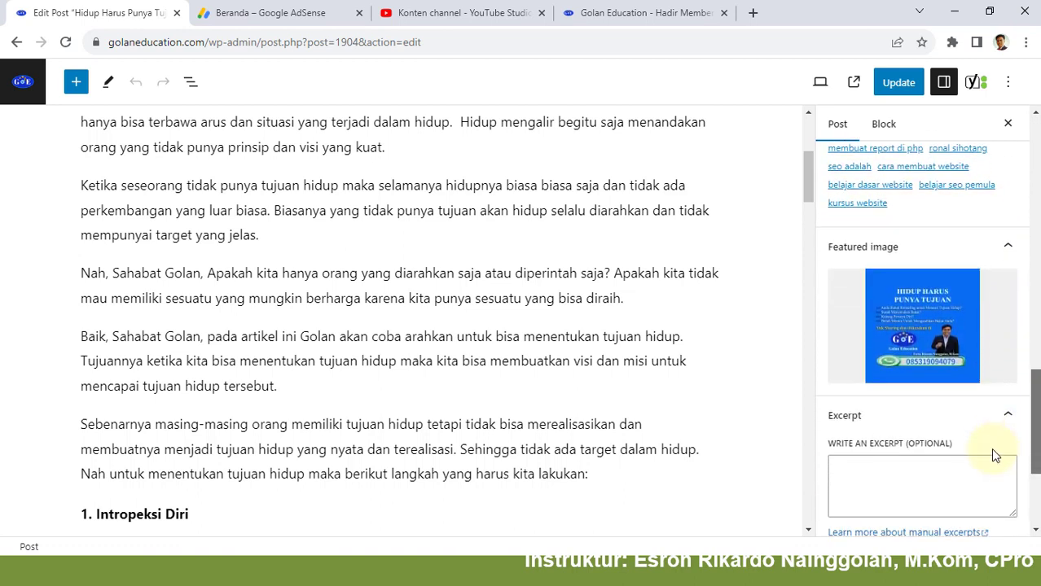
click(920, 271)
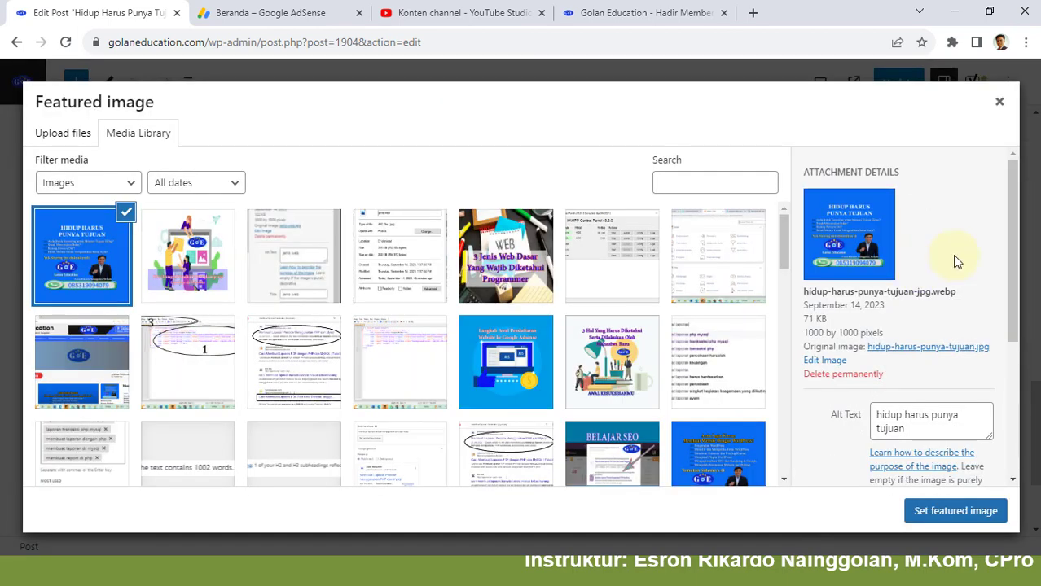
Step: Examine the featured image's file name and extension in the attachment details
drag(808, 295, 922, 296)
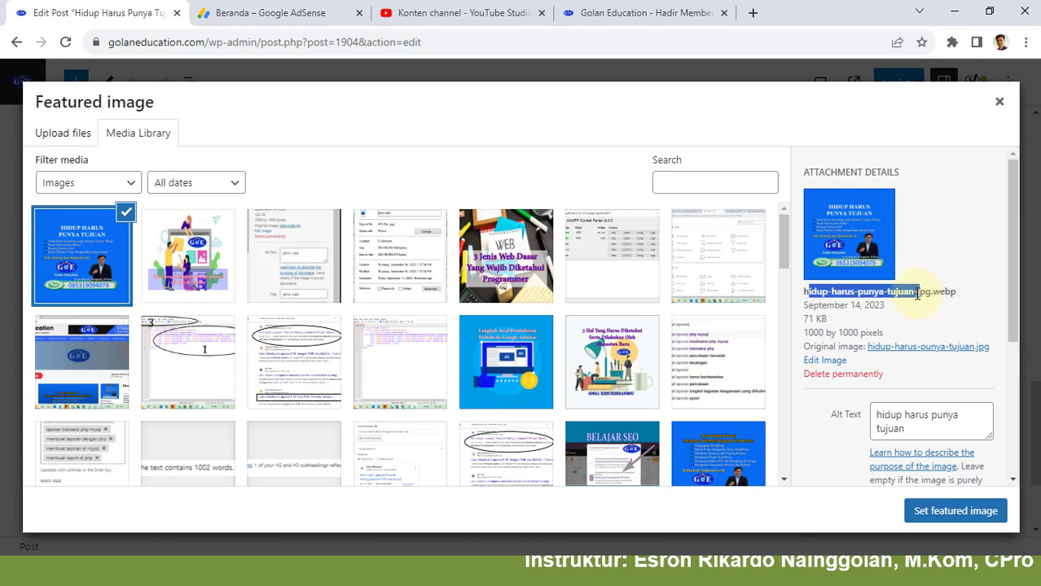
click(920, 296)
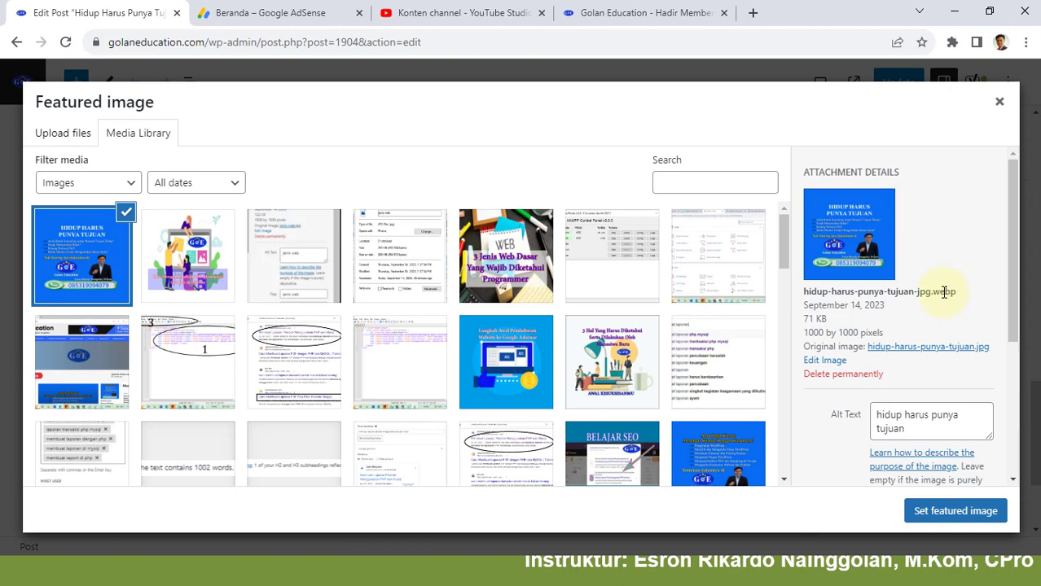
drag(945, 291, 950, 293)
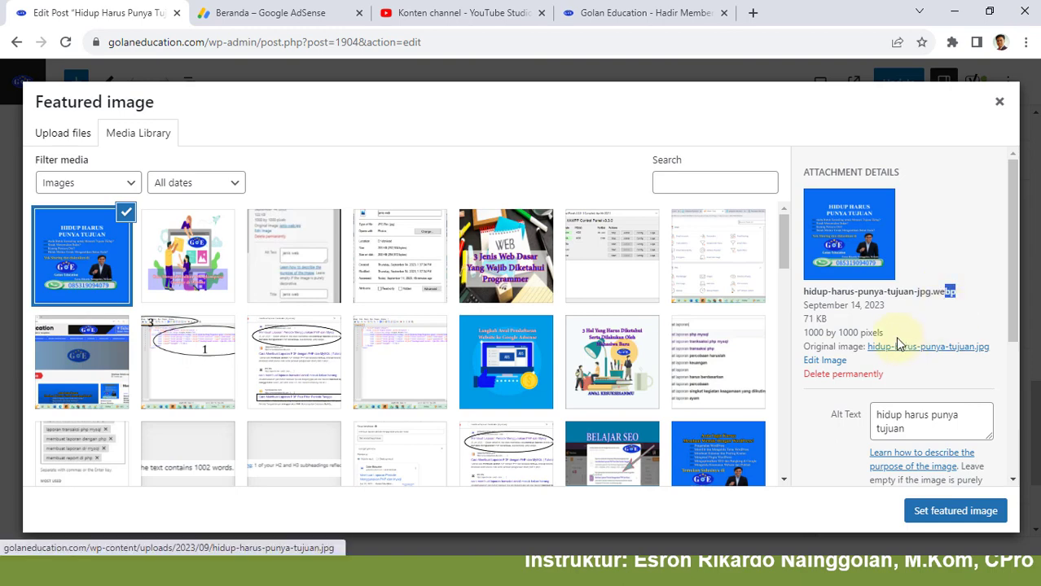
Step: Switch to File Explorer and check the file type of the original "hidup harus punya tujuan" image in its properties
key(super)
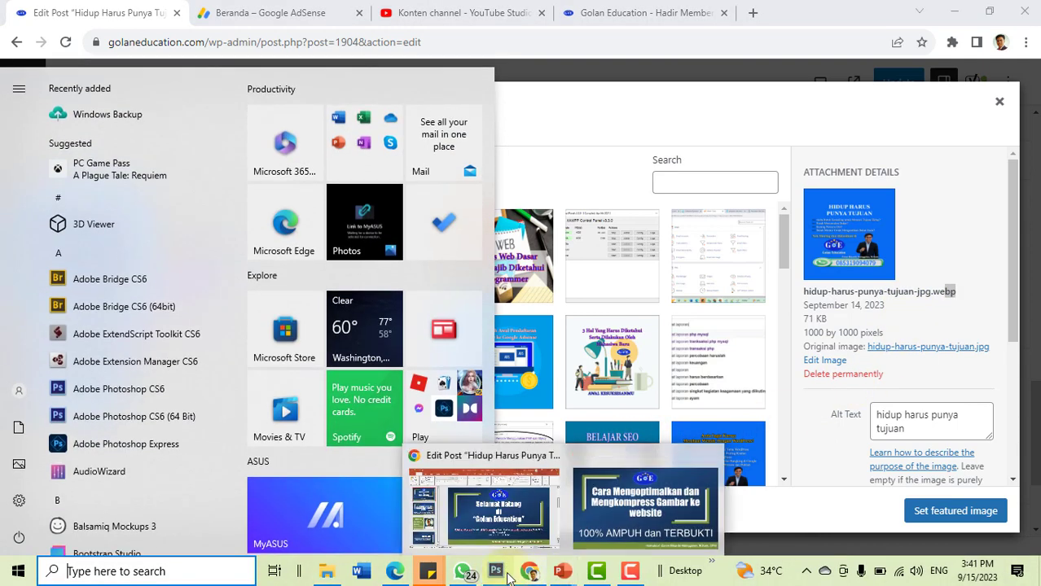
click(326, 505)
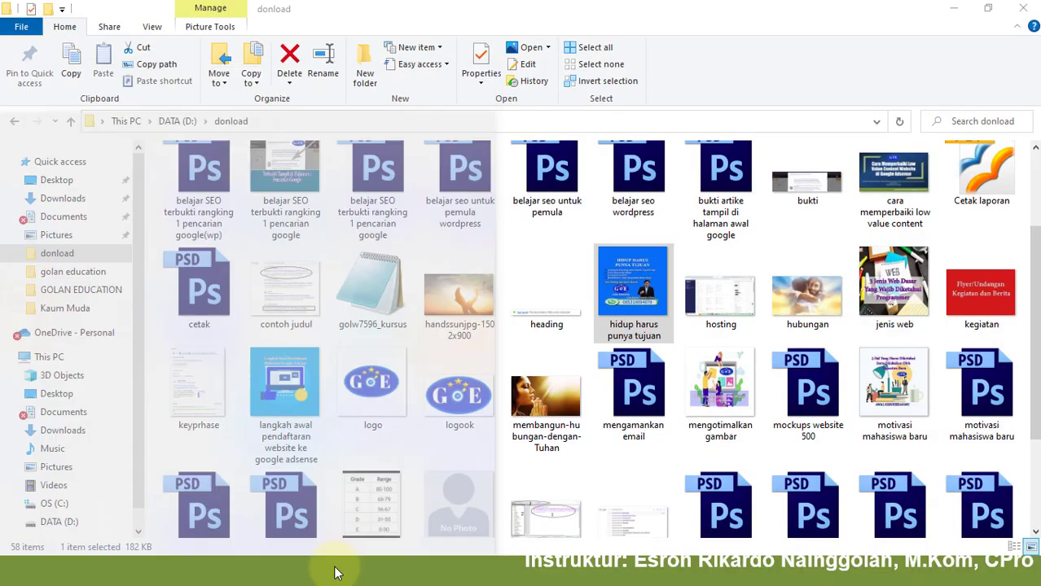
right_click(621, 312)
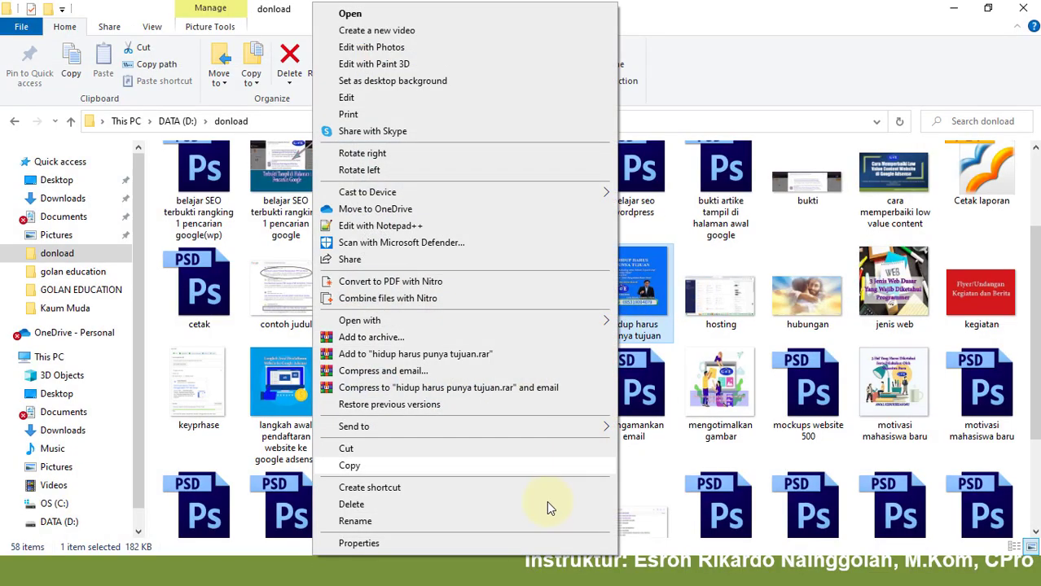
click(523, 540)
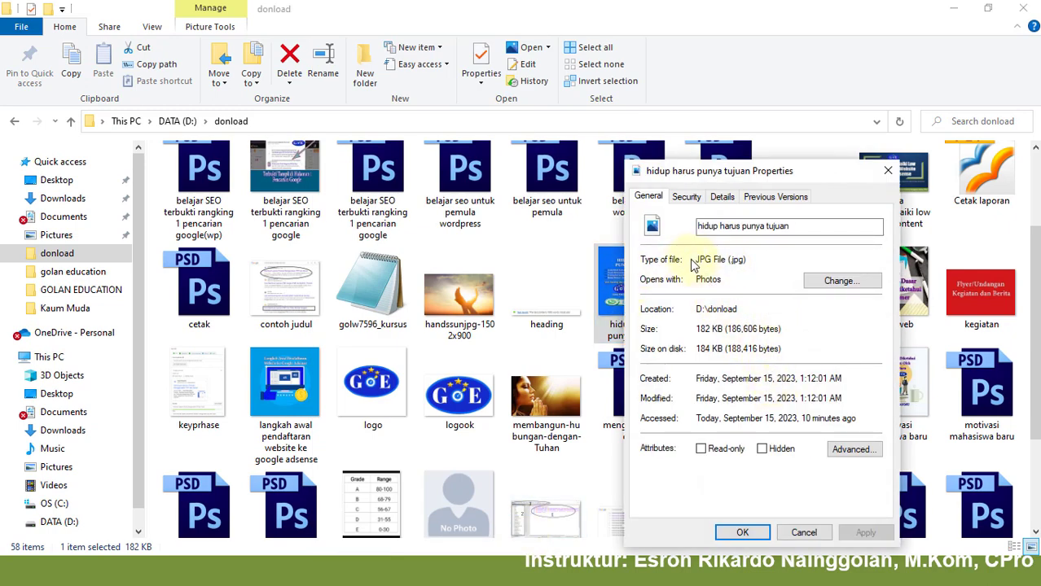
drag(699, 259, 758, 261)
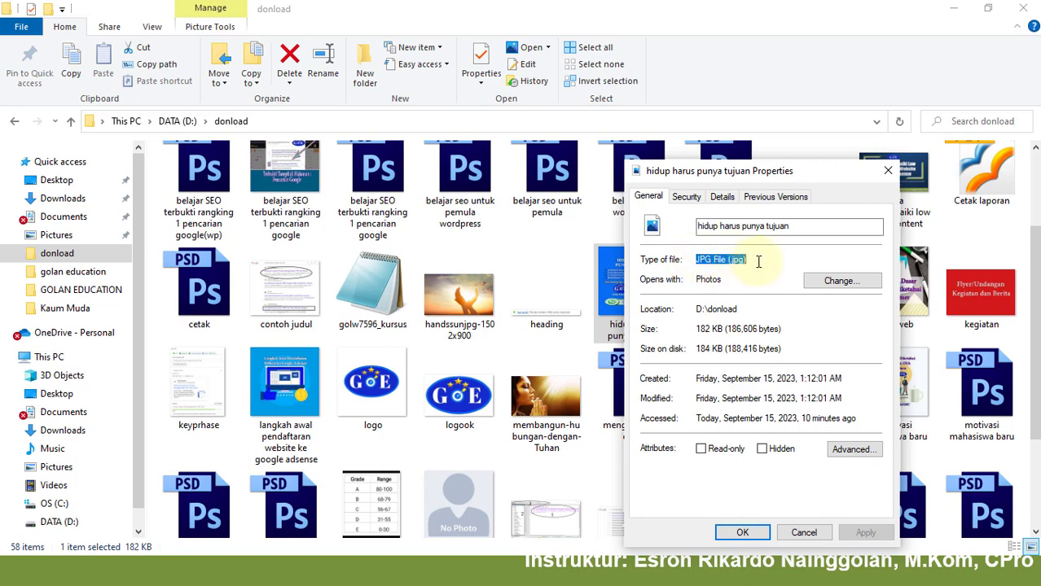
click(888, 171)
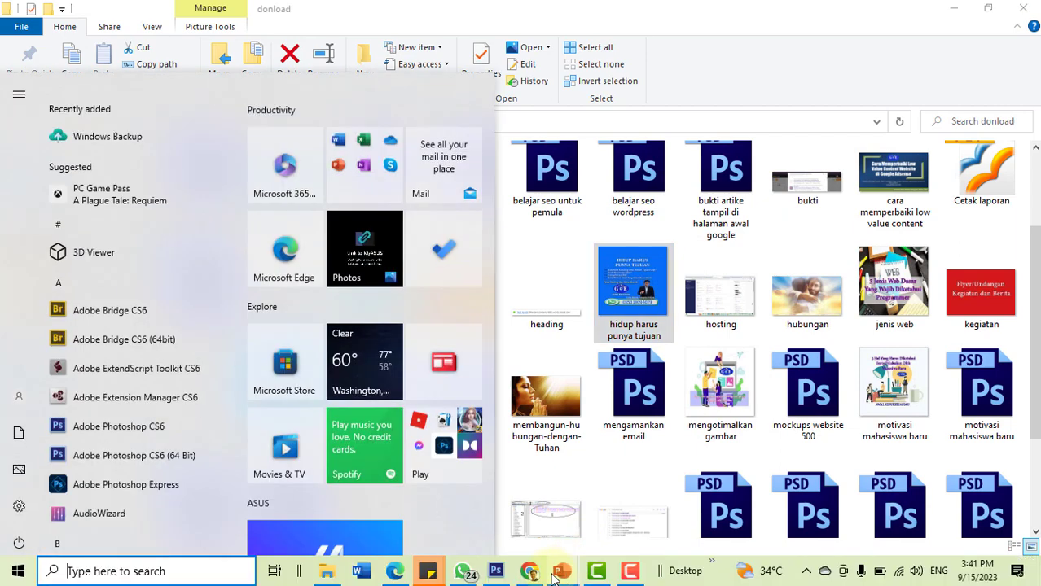
Step: Return to Chrome and examine the uploaded featured image's file extension, file size and remaining attachment details
key(super)
mouse_move(534, 574)
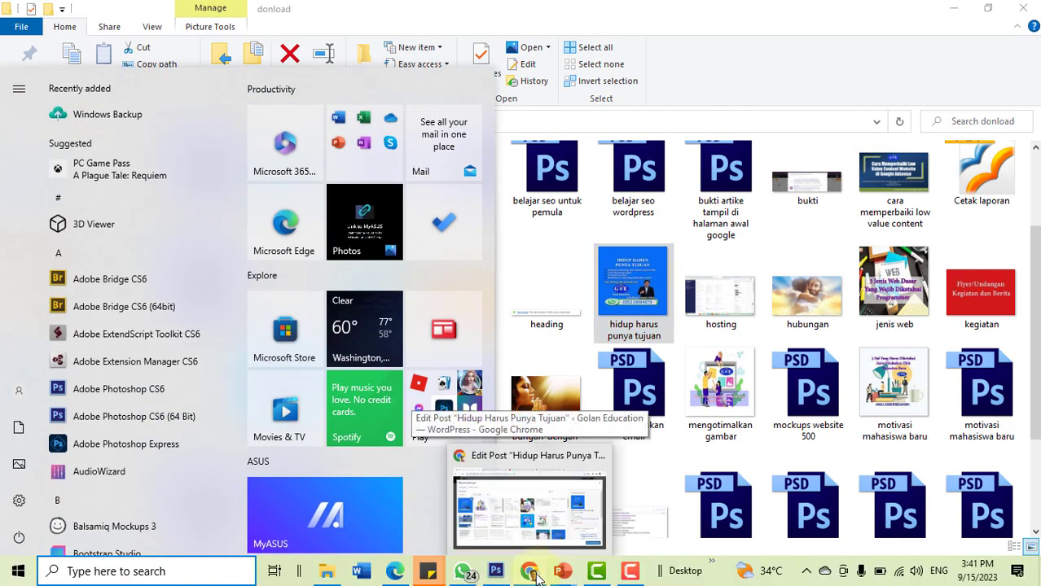
click(529, 514)
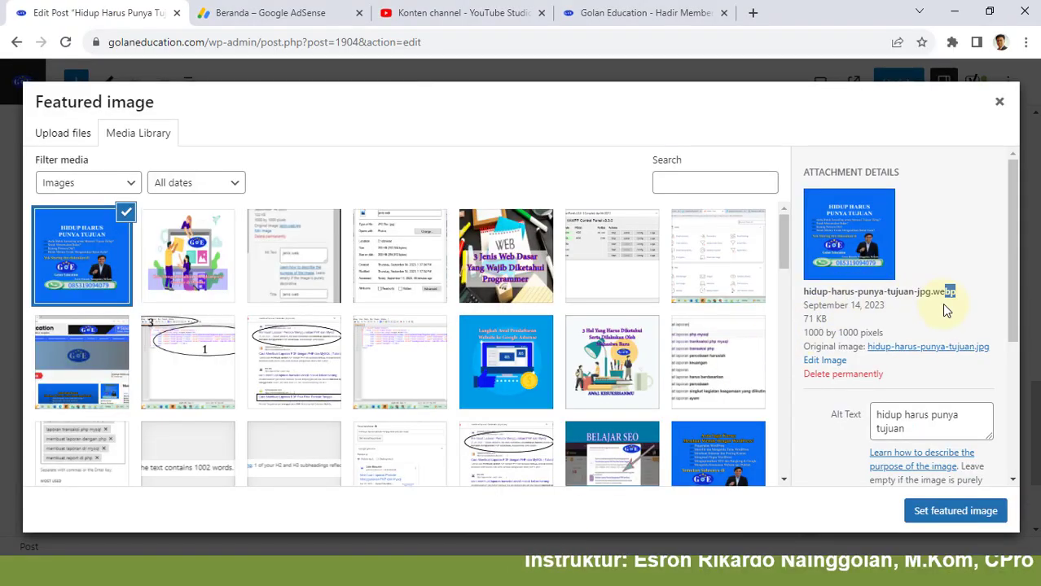
drag(958, 295, 919, 292)
triple_click(940, 291)
drag(956, 291, 932, 292)
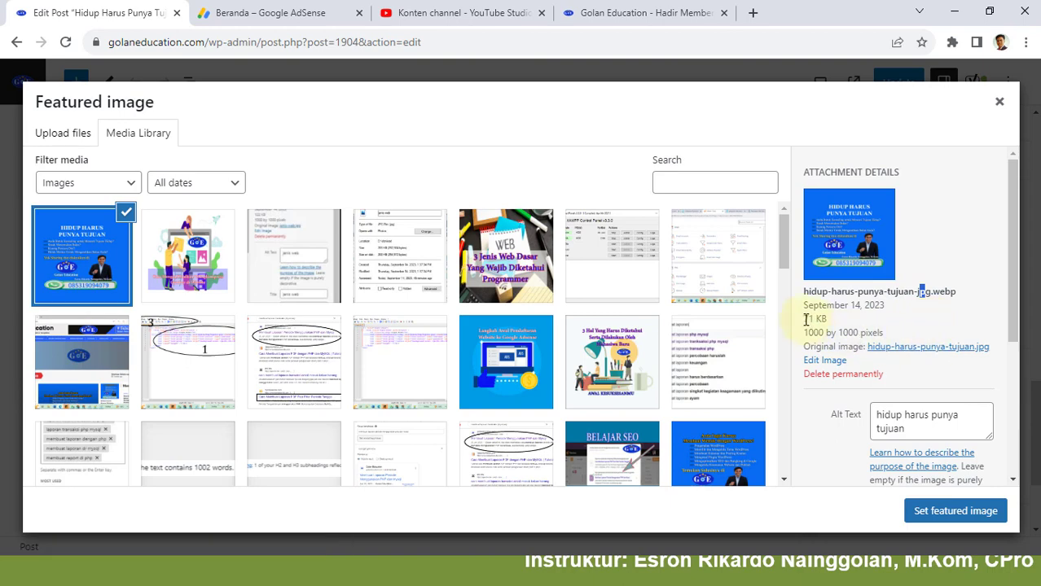
drag(805, 319, 844, 324)
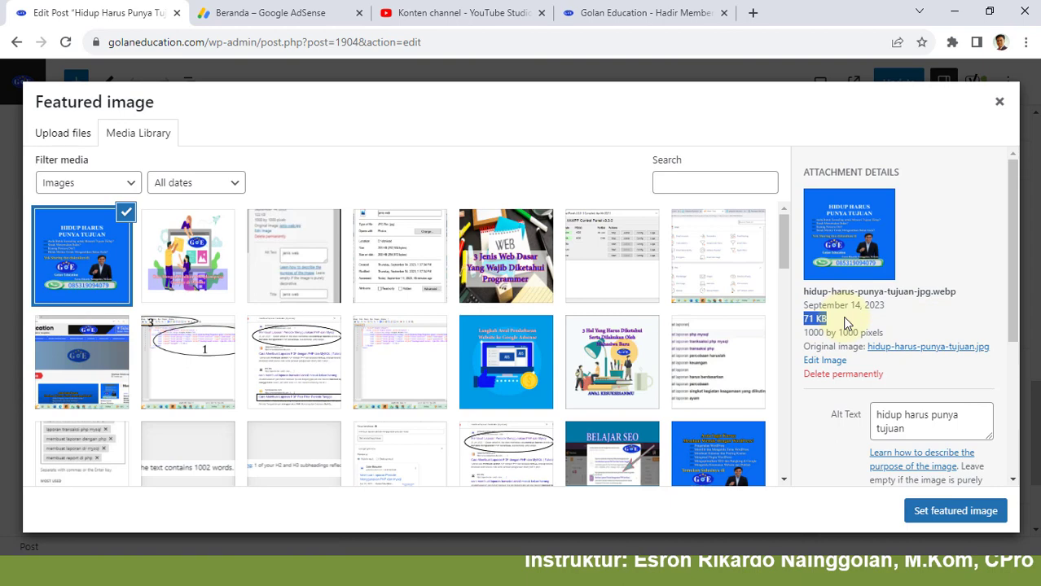
mouse_move(1010, 298)
mouse_down()
mouse_move(1016, 376)
mouse_move(1015, 297)
mouse_up()
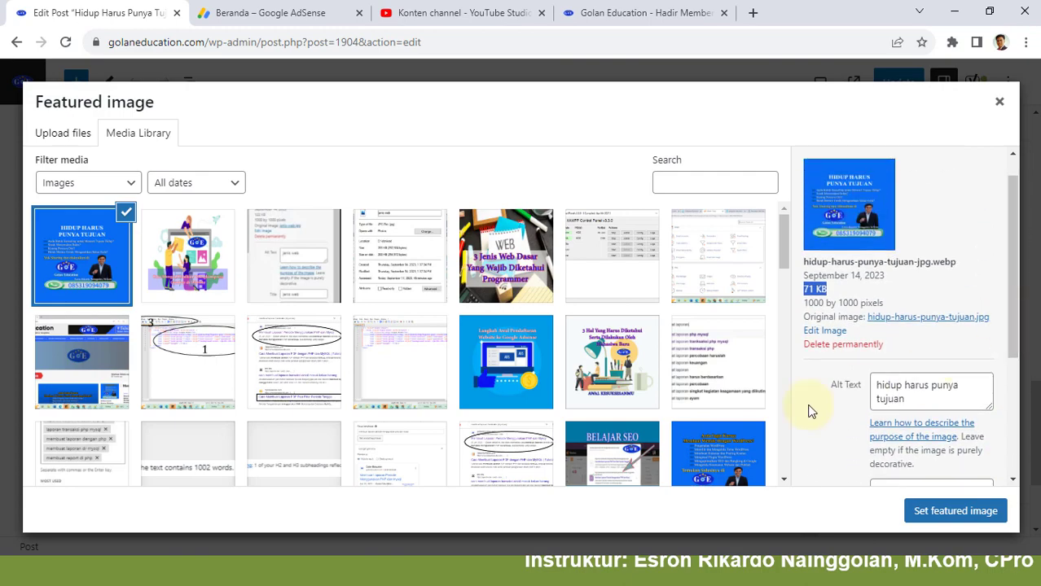
Step: Switch to File Explorer and check the file size and dimensions of the original "hidup harus punya tujuan" image
key(super)
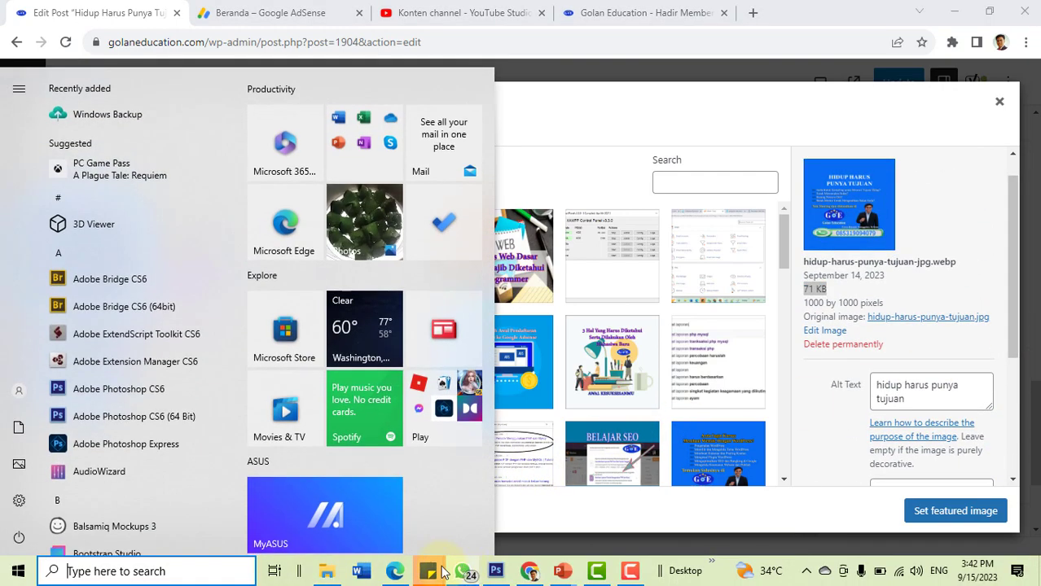
click(330, 574)
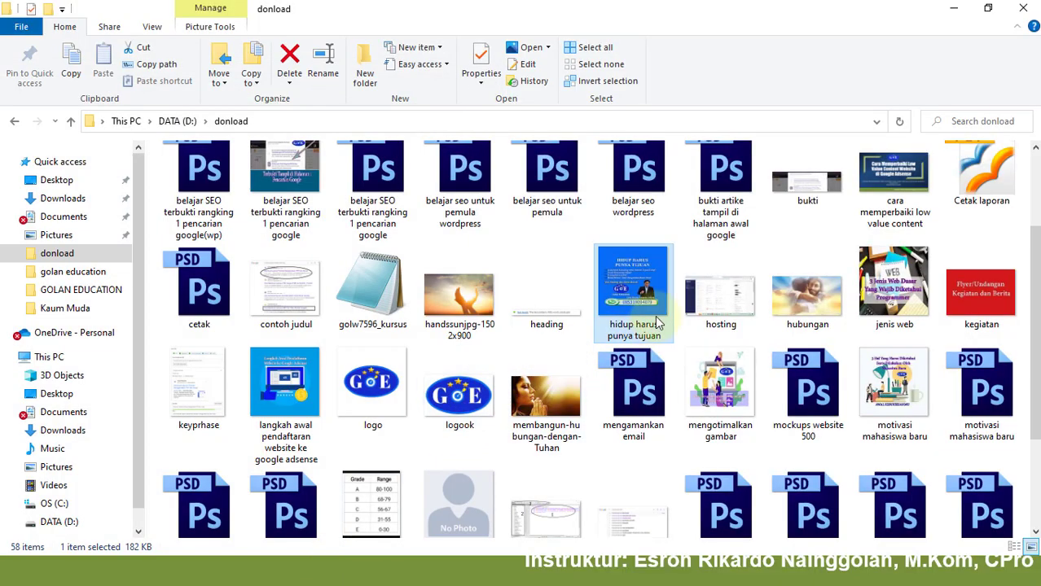
mouse_move(658, 324)
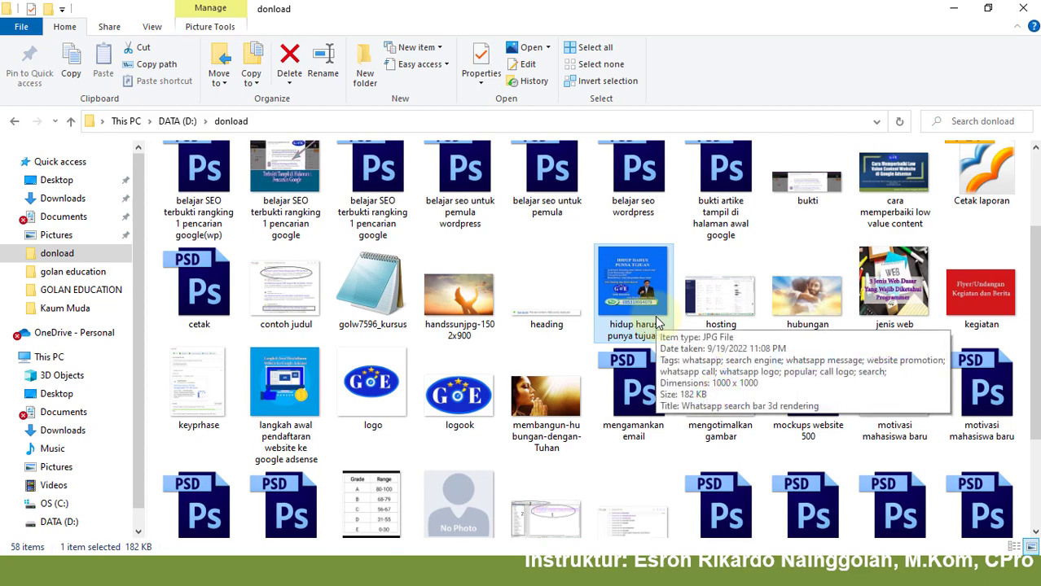
Step: Return to Chrome and compare the uploaded featured image's file size and pixel dimensions in its attachment details
key(super)
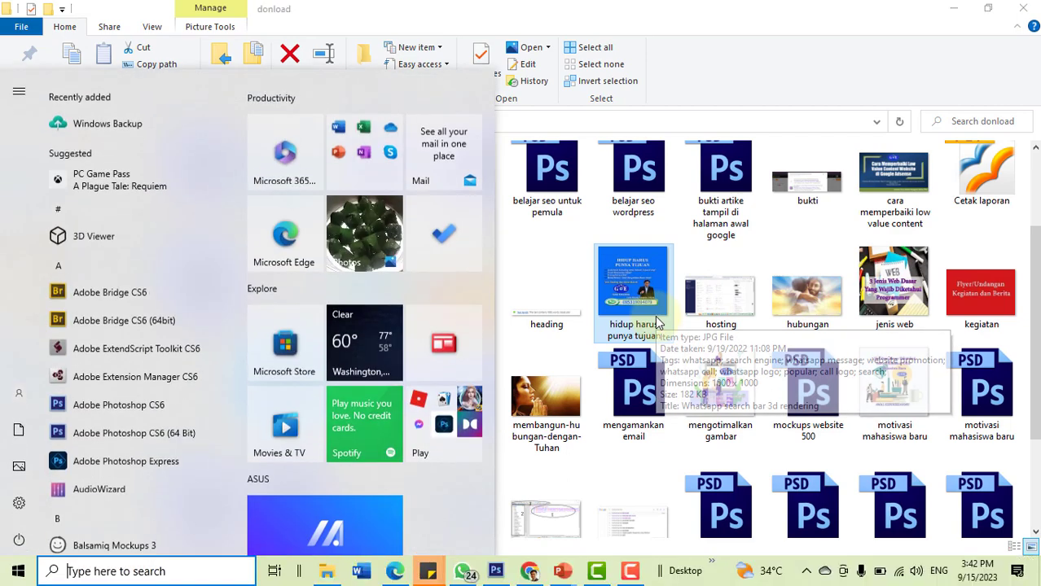
mouse_move(564, 575)
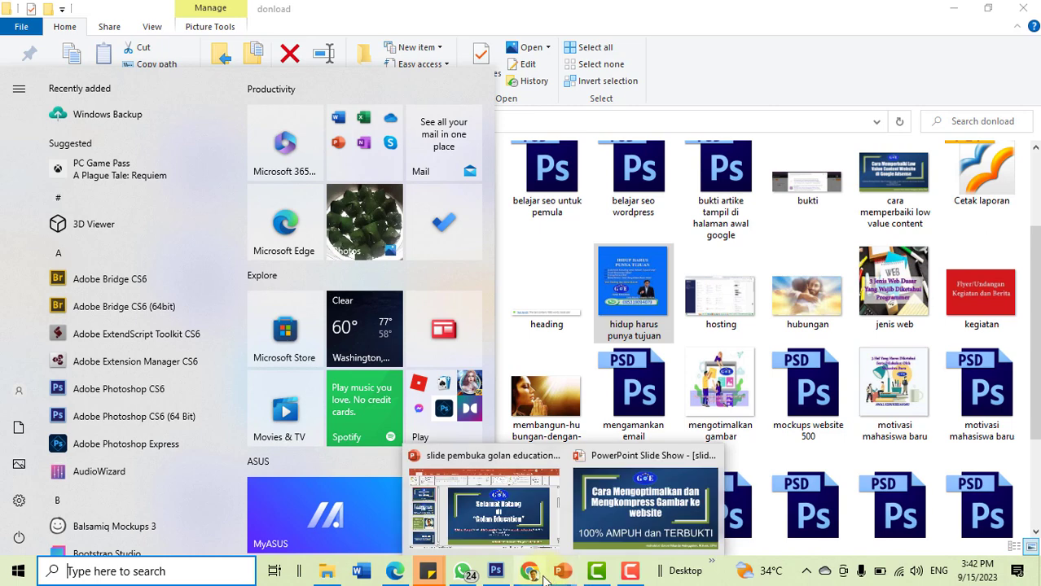
click(529, 572)
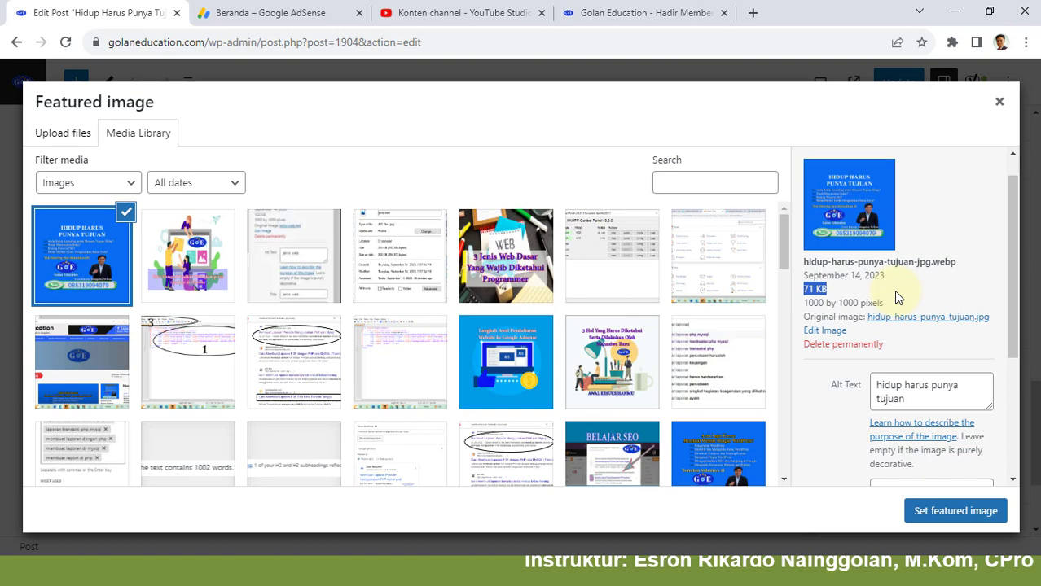
drag(810, 304, 888, 305)
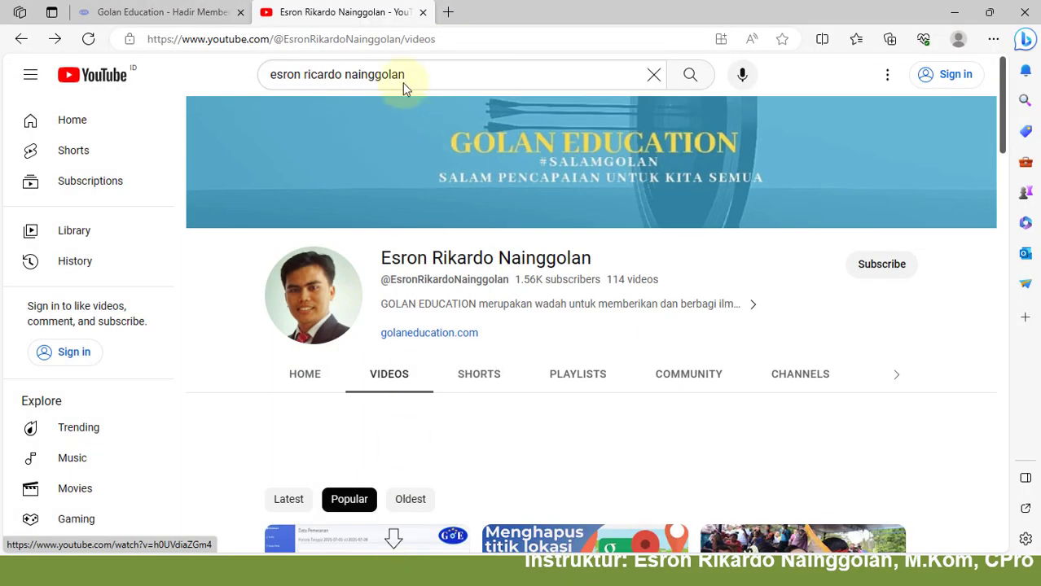
Step: Switch to Edge, look over the Golan Education home page and open the "Hidup Harus Punya Tujuan" article
click(198, 12)
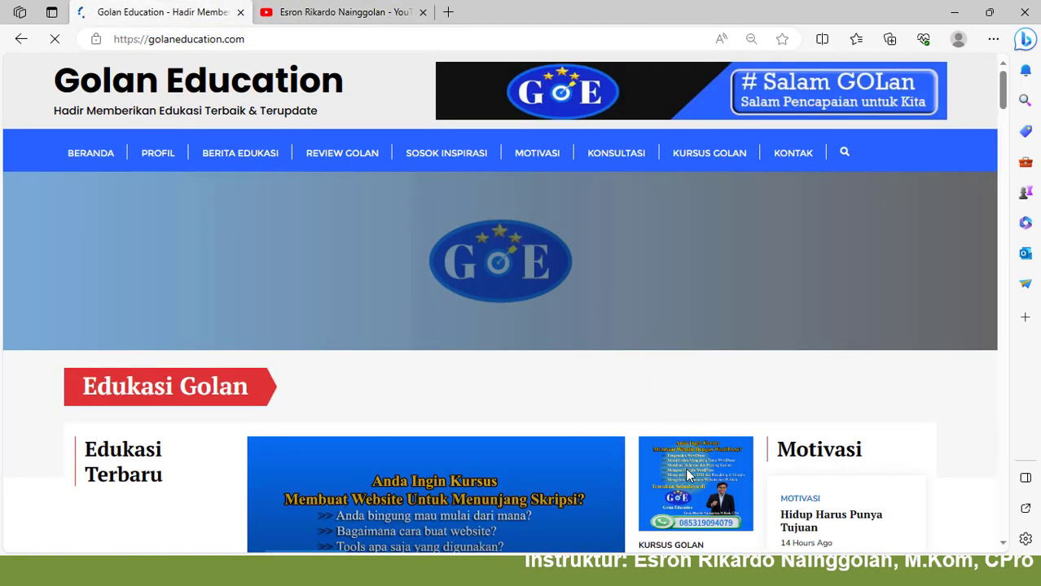
scroll(807, 510, down, 15)
scroll(814, 501, down, 8)
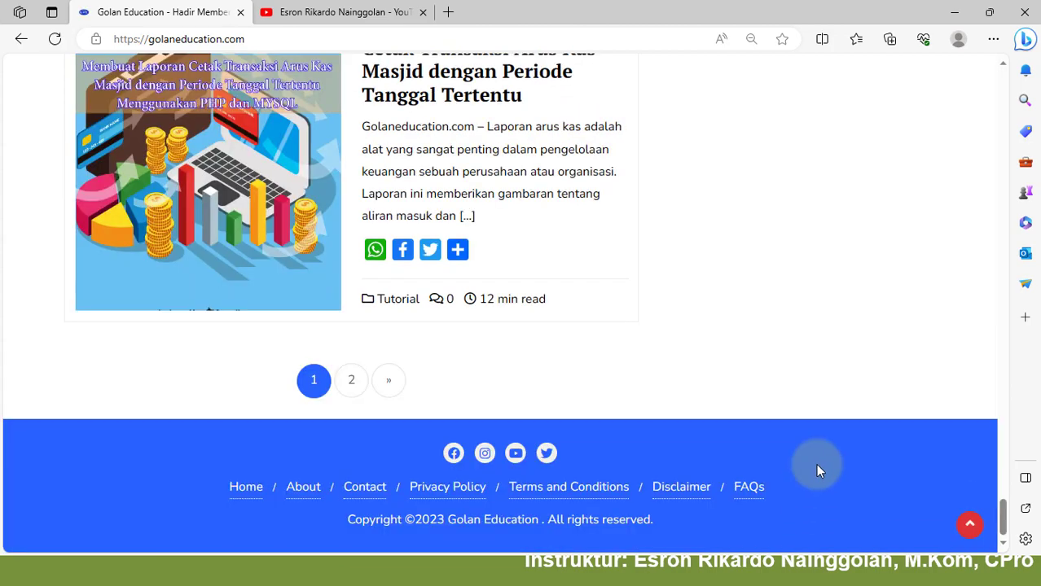
drag(1000, 521, 1002, 81)
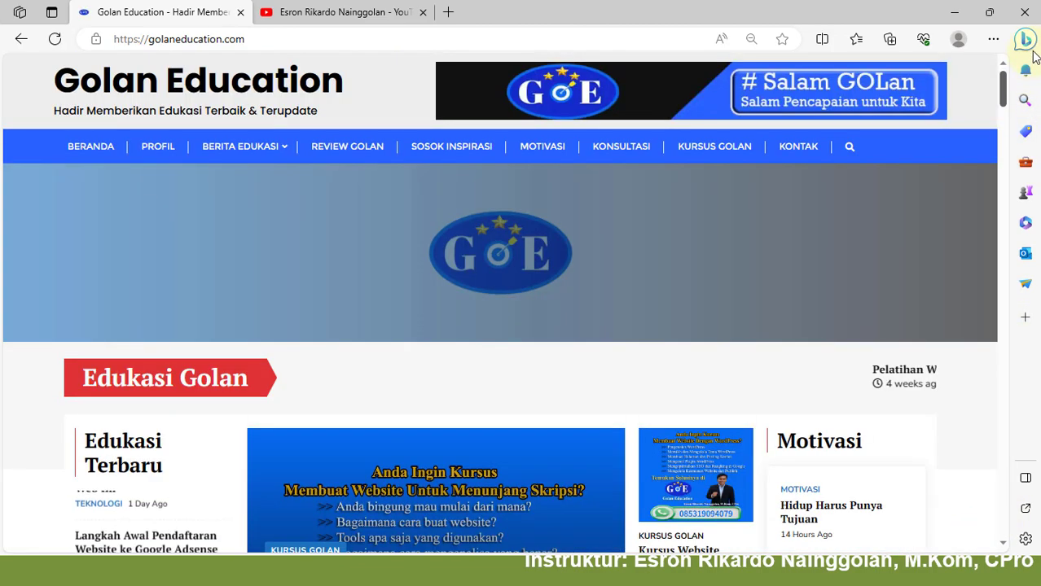
click(529, 159)
click(452, 241)
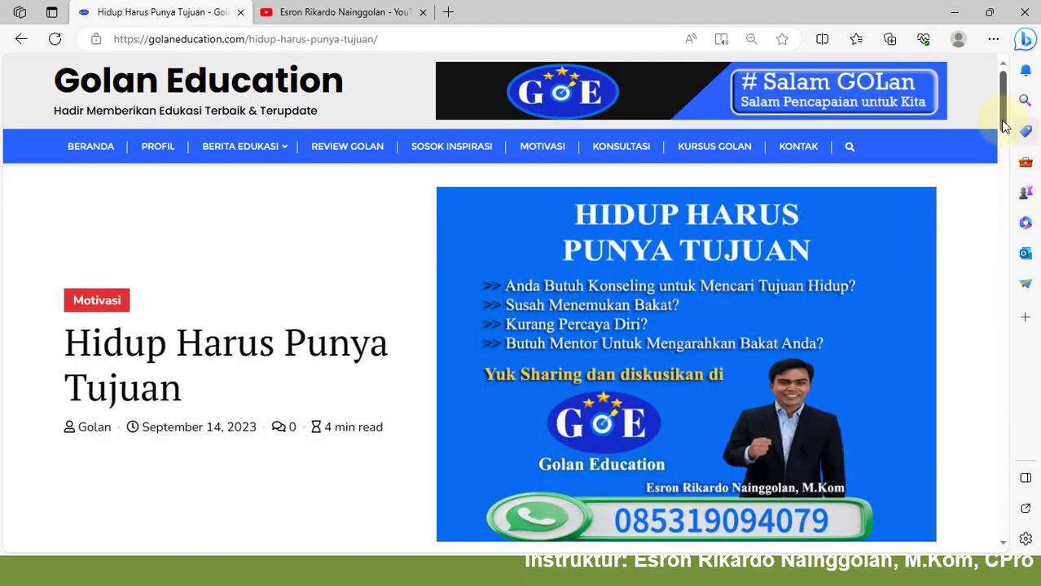
Step: Shrink the Edge window to a narrow width and examine how the article's featured image fits the mobile layout
scroll(524, 288, down, 2)
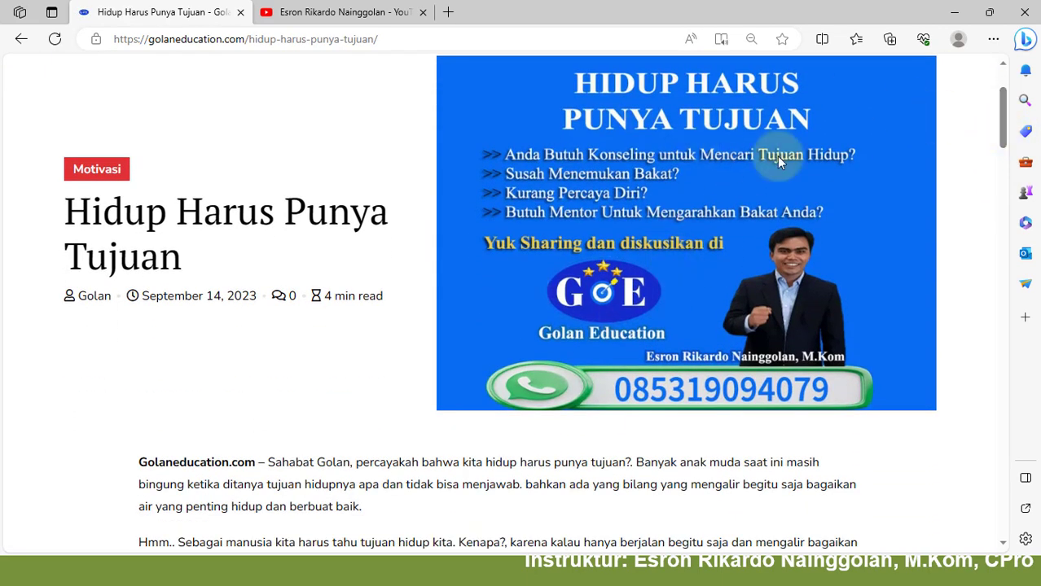
click(988, 11)
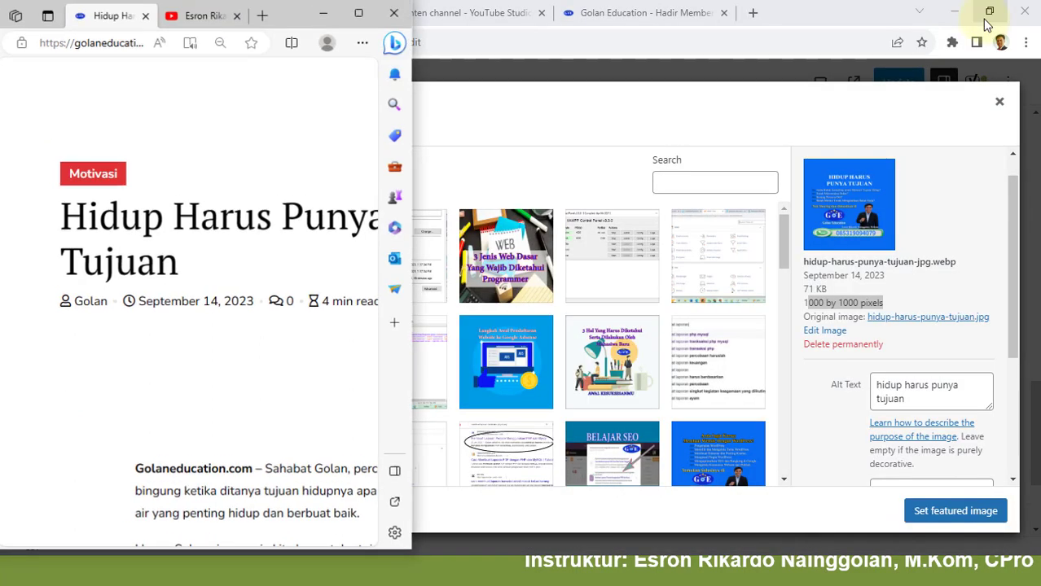
scroll(295, 193, down, 2)
drag(374, 110, 398, 59)
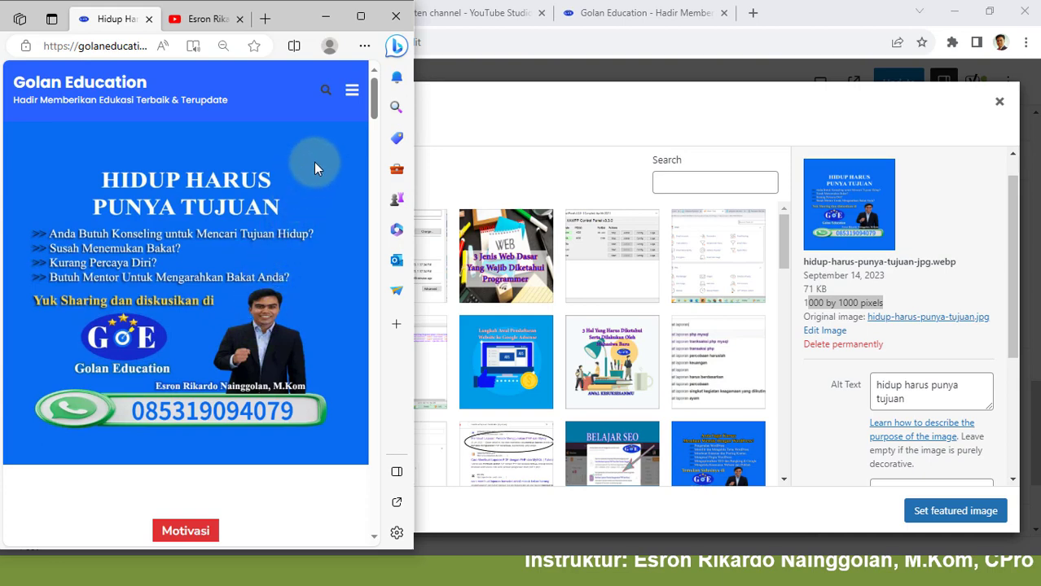
Step: Switch to Photoshop and view the source design "hidup harus punya tujuan.psd"
key(super)
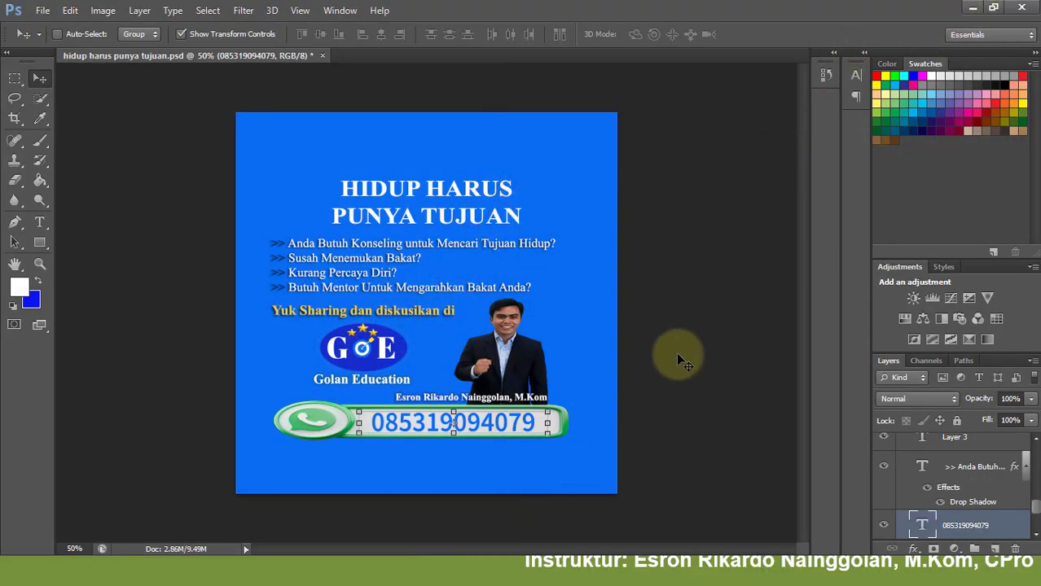
key(super)
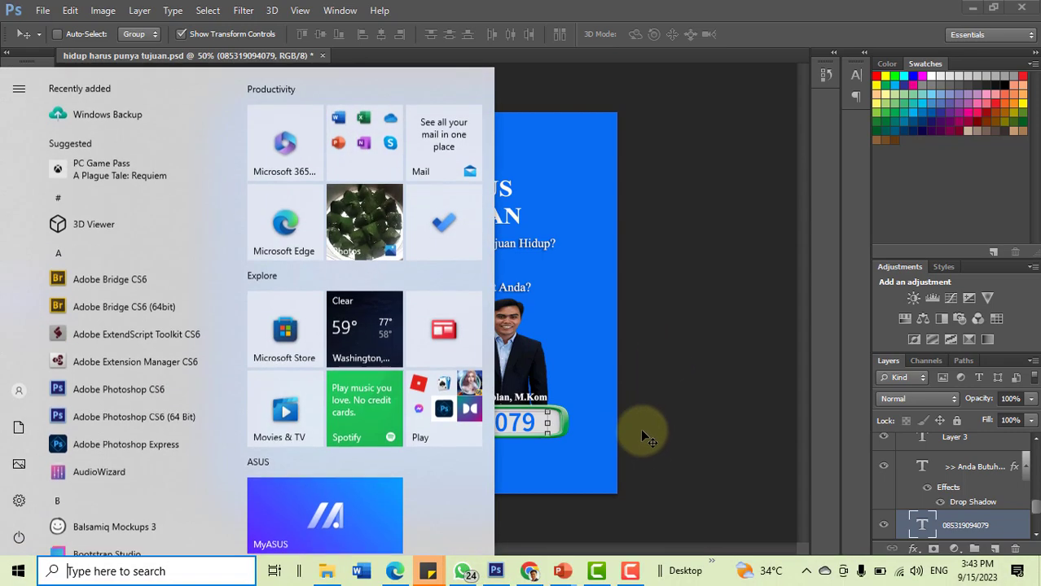
click(597, 571)
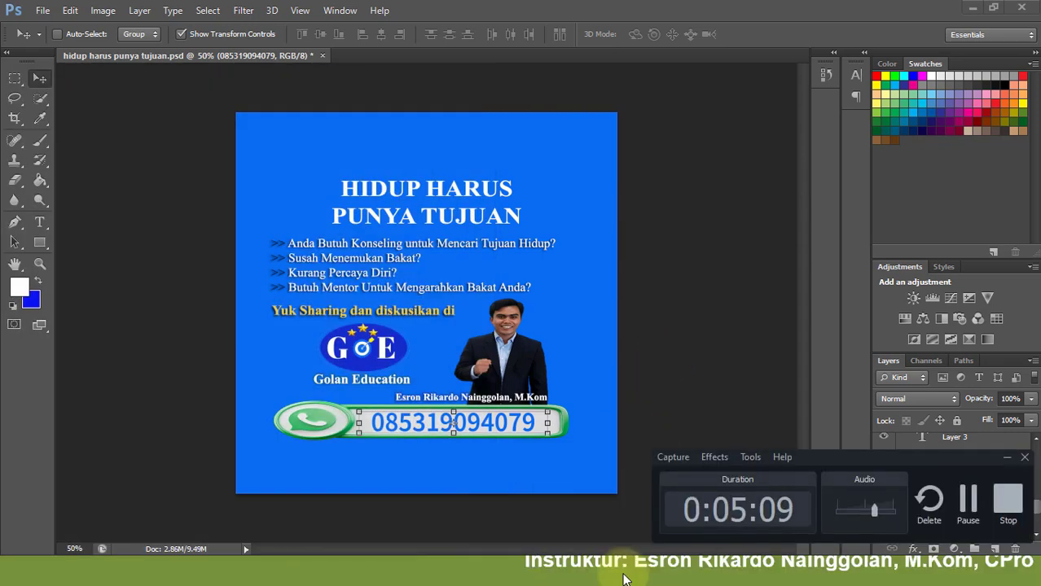
key(super)
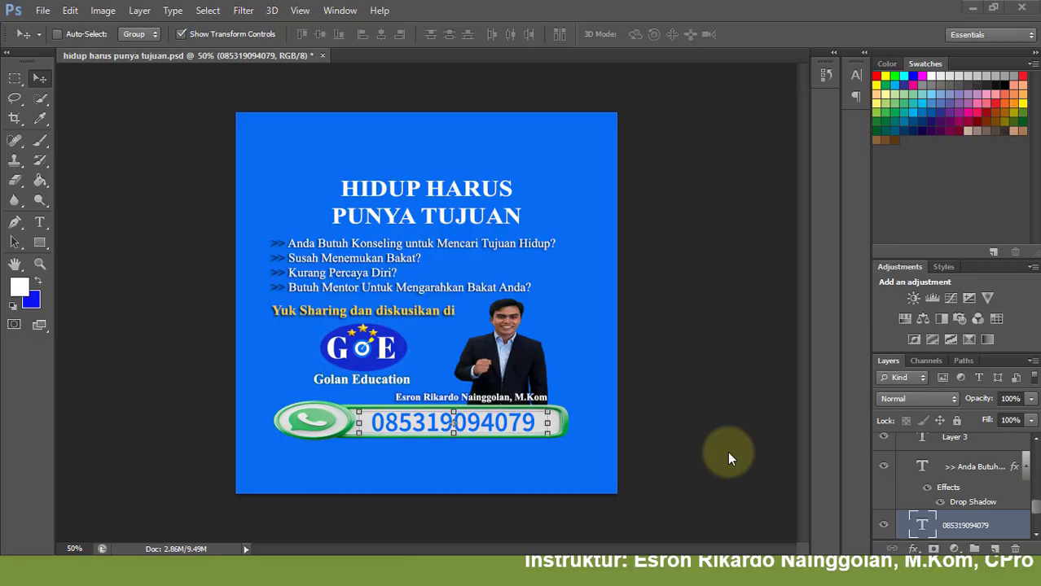
Step: Return to Chrome, highlight the featured image's pixel dimensions and close the featured image dialog without changes
key(super)
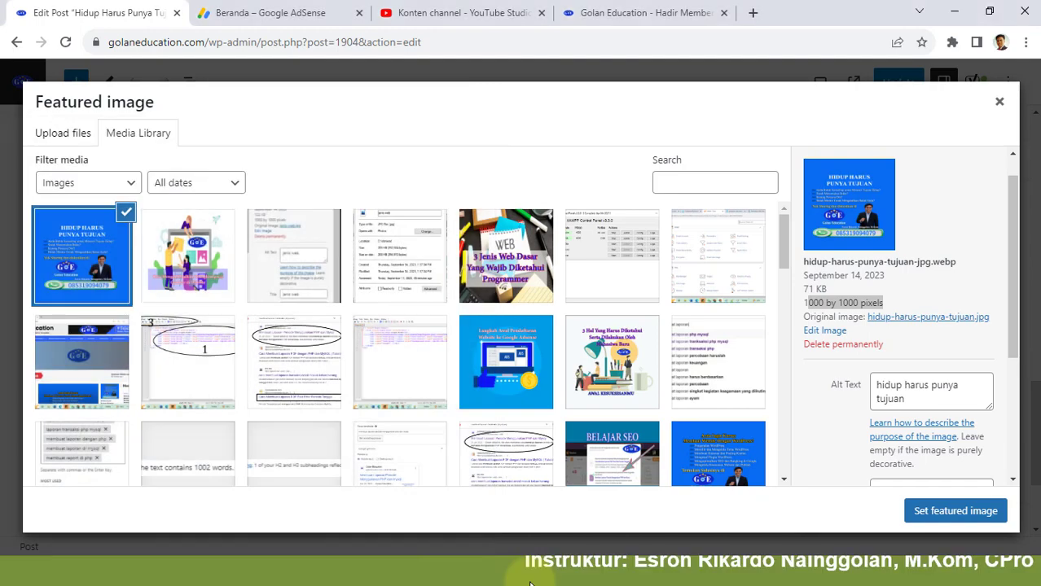
triple_click(831, 300)
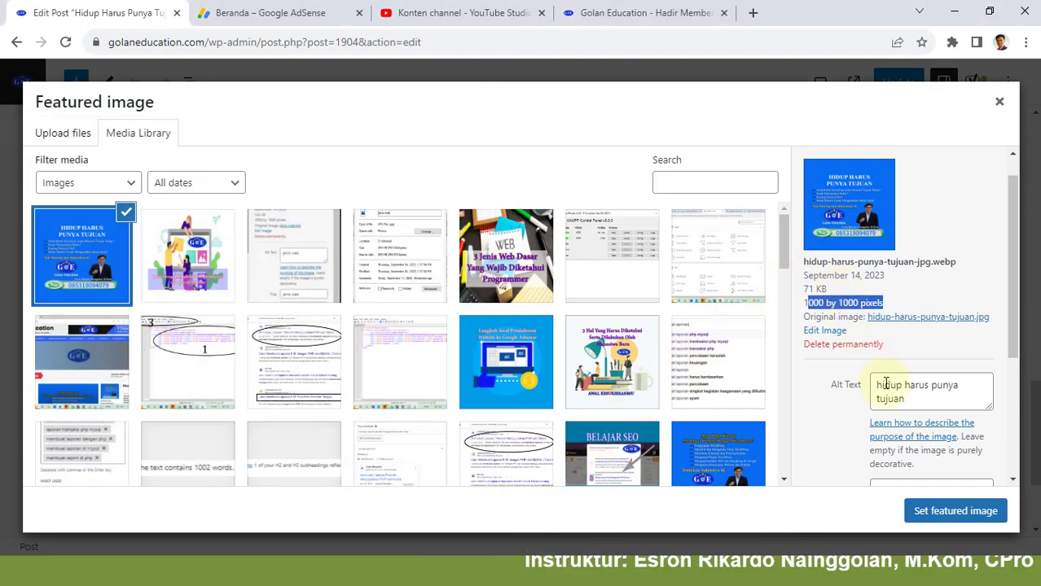
click(998, 106)
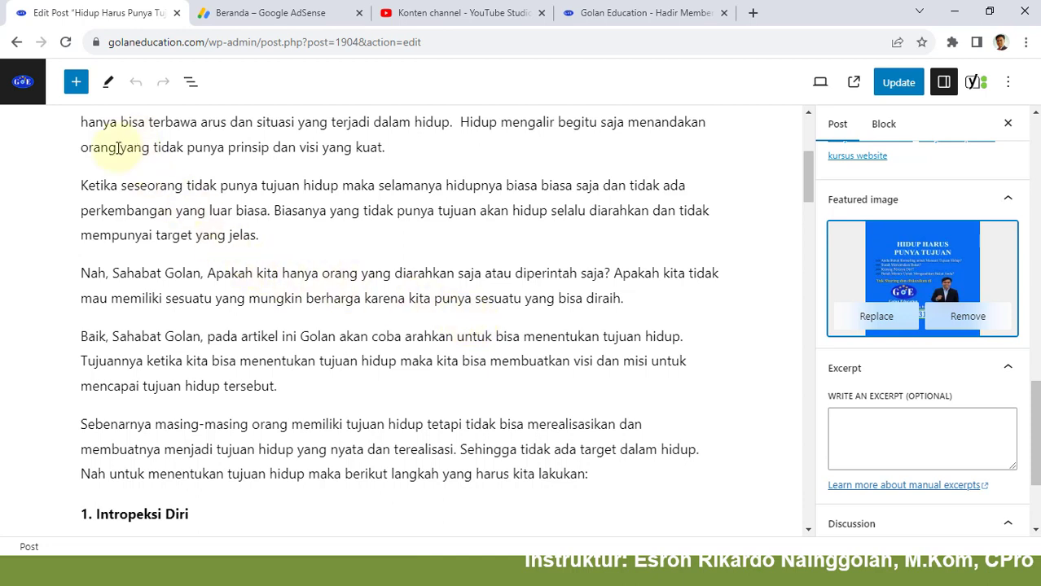
Step: Leave the post editor, open the site's installed plugins list and locate the Performance Lab plugin
click(17, 42)
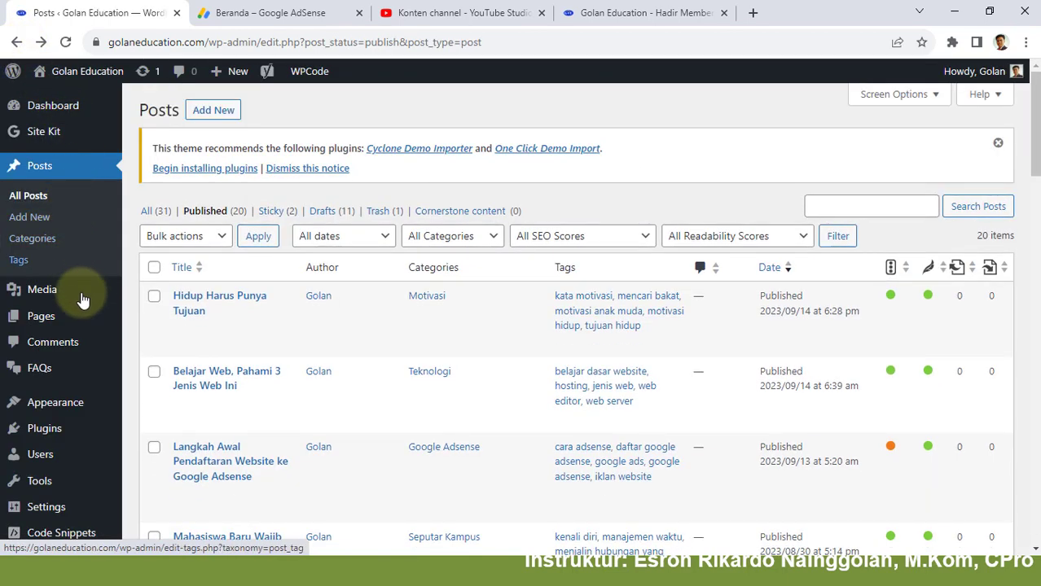
scroll(88, 465, down, 10)
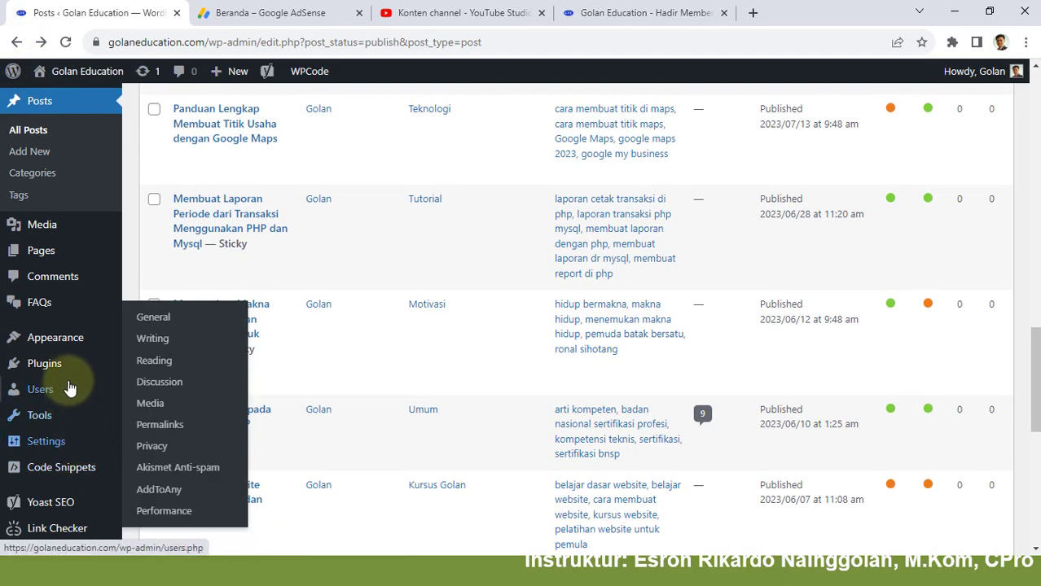
mouse_move(63, 369)
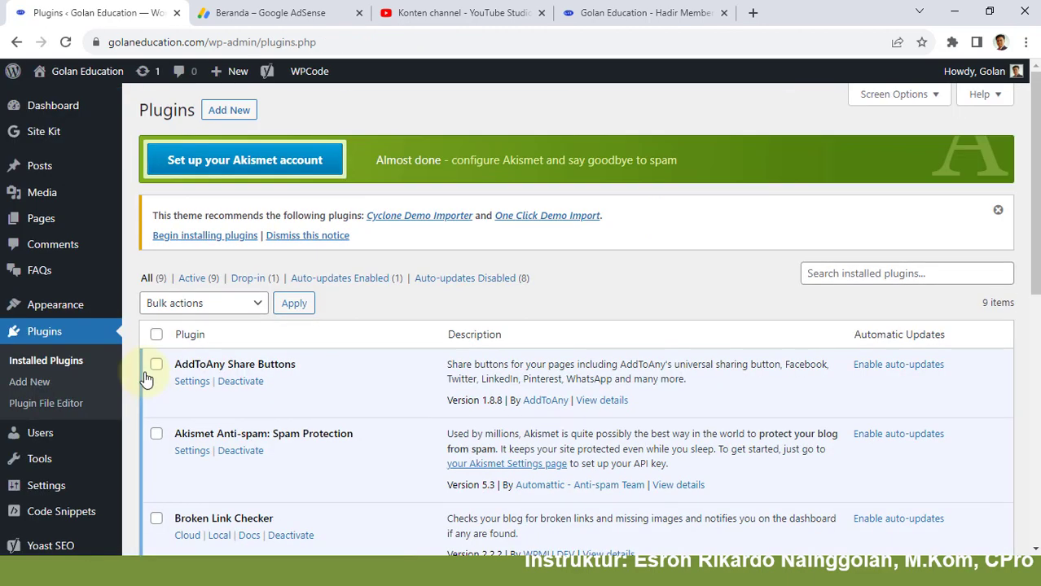
drag(1033, 269, 1028, 358)
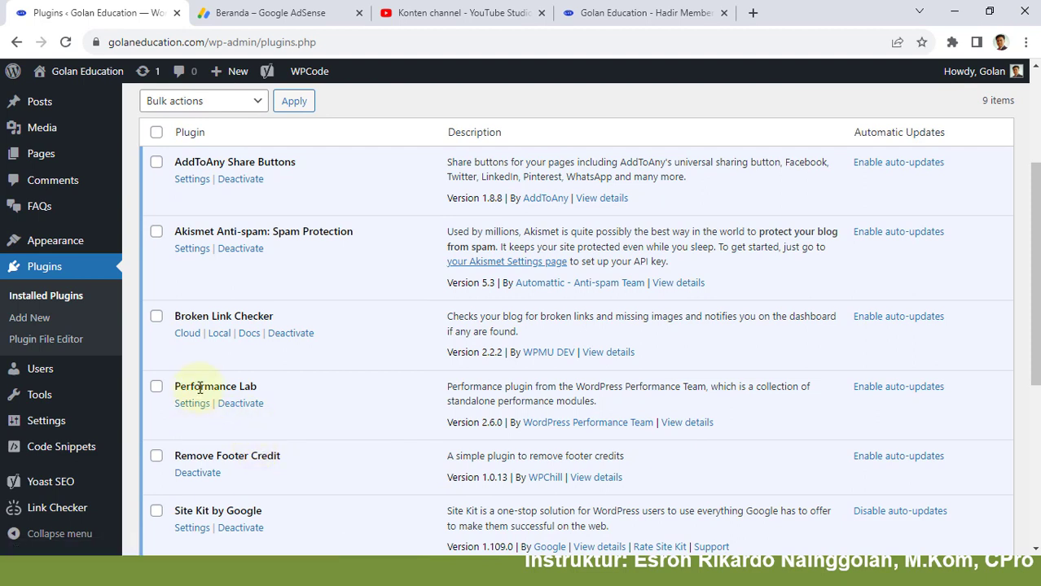
Step: Open the Performance Lab plugin's details and read its description and list of included performance modules
click(699, 423)
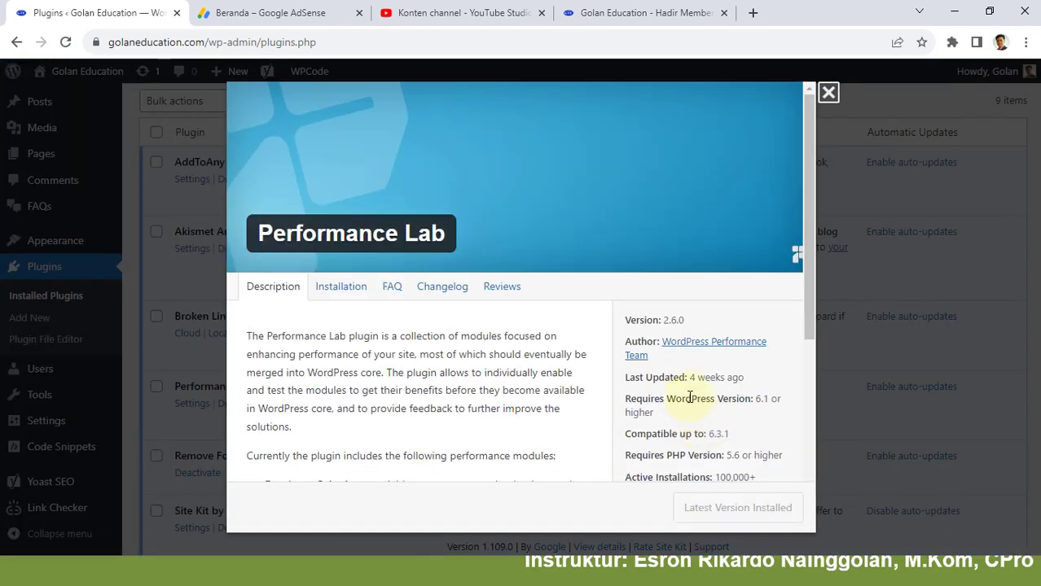
drag(810, 267, 807, 339)
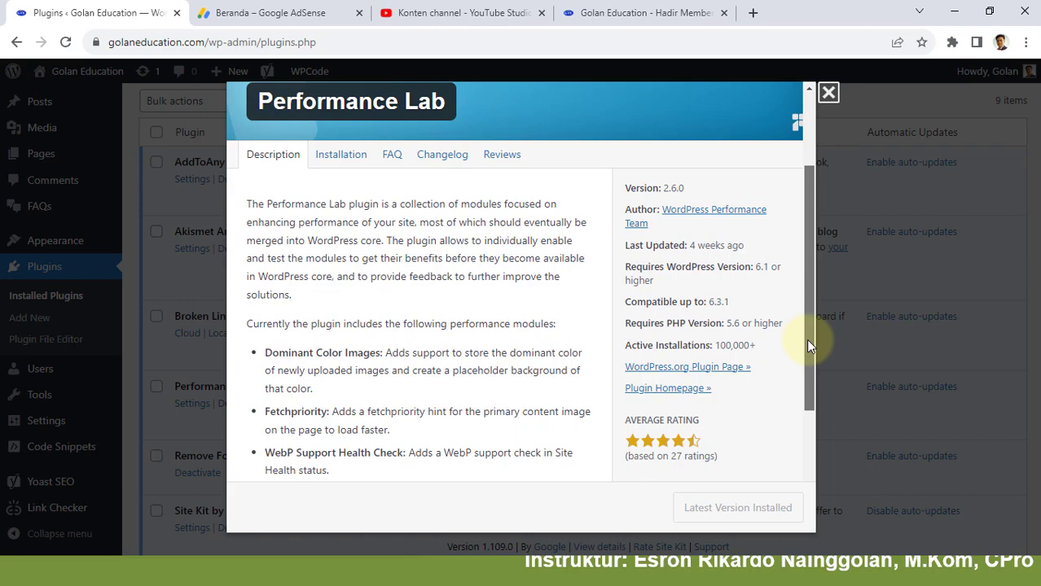
drag(807, 340, 807, 398)
drag(253, 219, 580, 220)
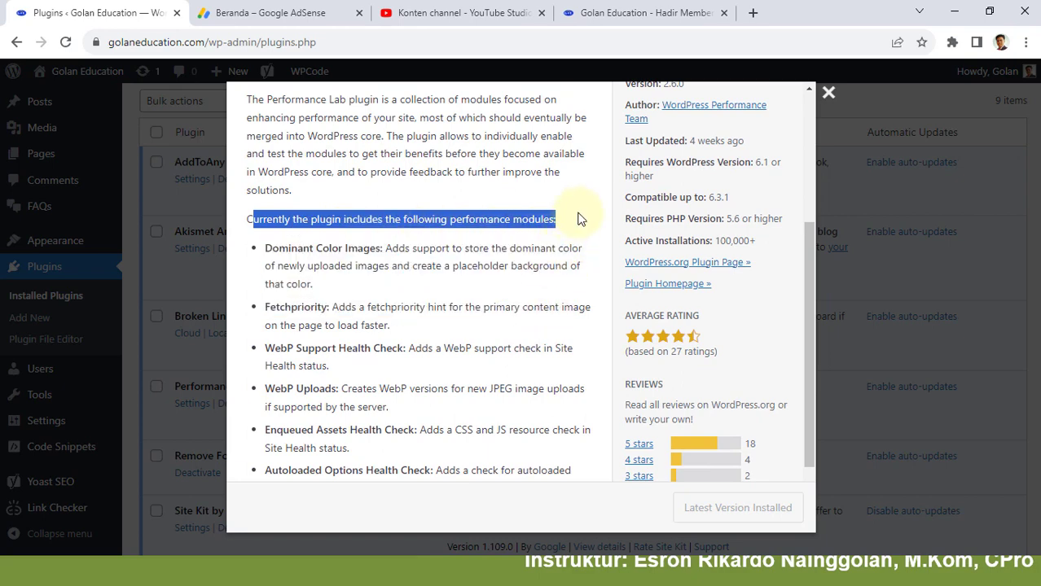
double_click(324, 250)
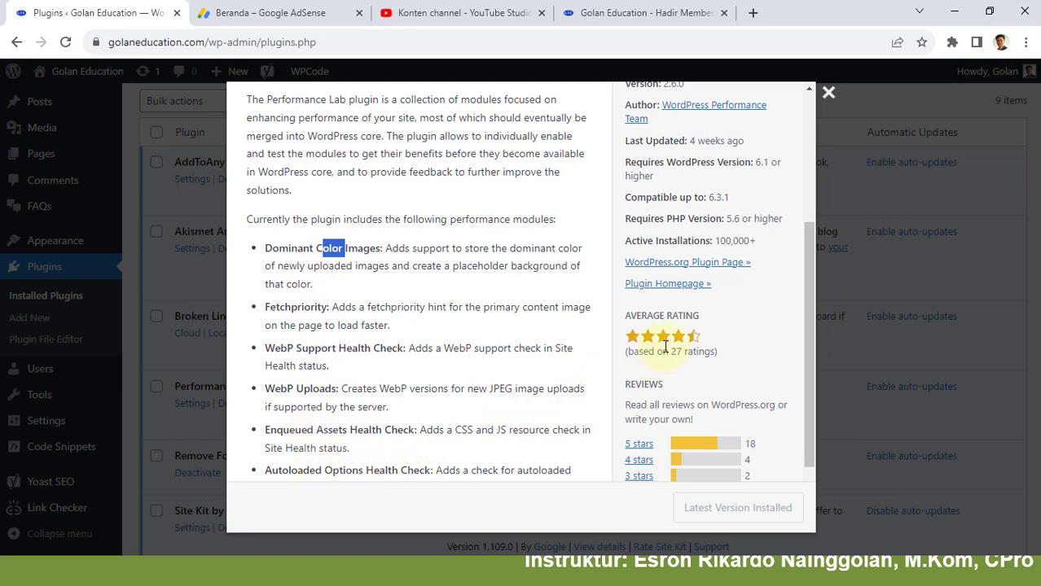
Step: Look through the plugin's installation, FAQ, changelog and reviews information, and close its details
drag(807, 346, 816, 243)
click(337, 239)
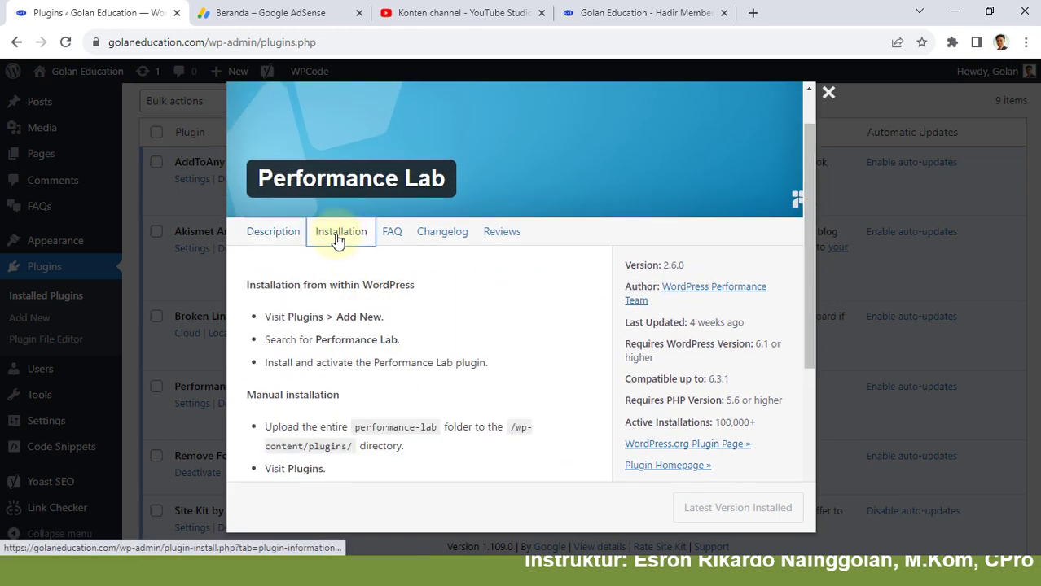
click(394, 238)
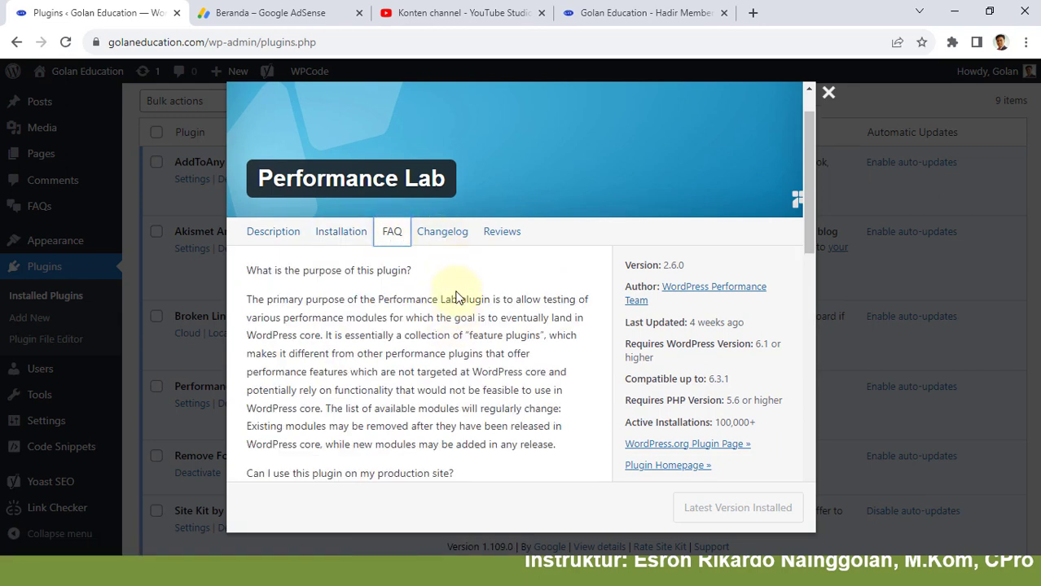
click(447, 237)
click(505, 238)
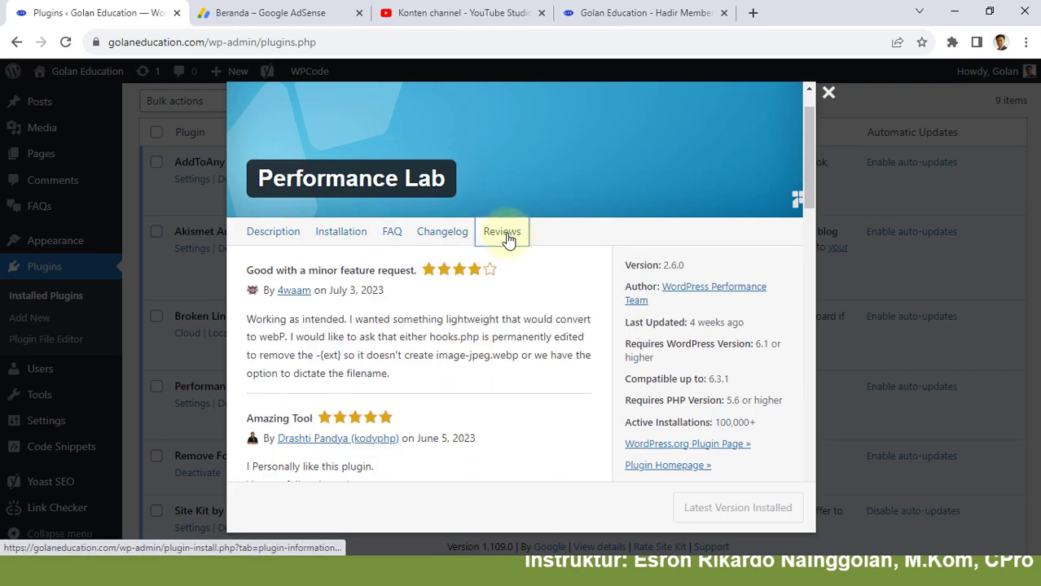
click(828, 96)
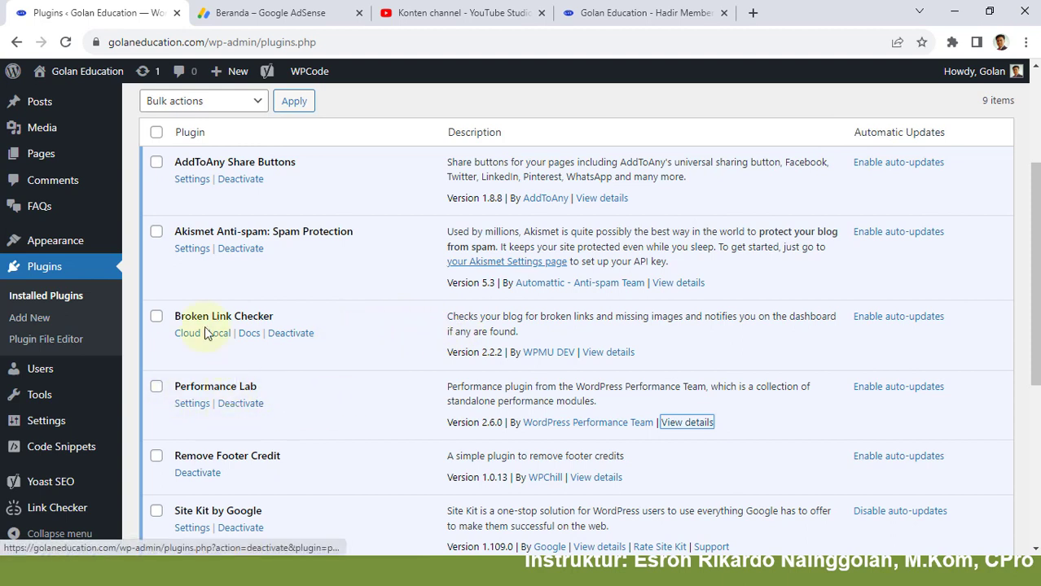
Step: Open the site's posts list and open the published post "Hidup Harus Punya Tujuan" for editing
click(36, 102)
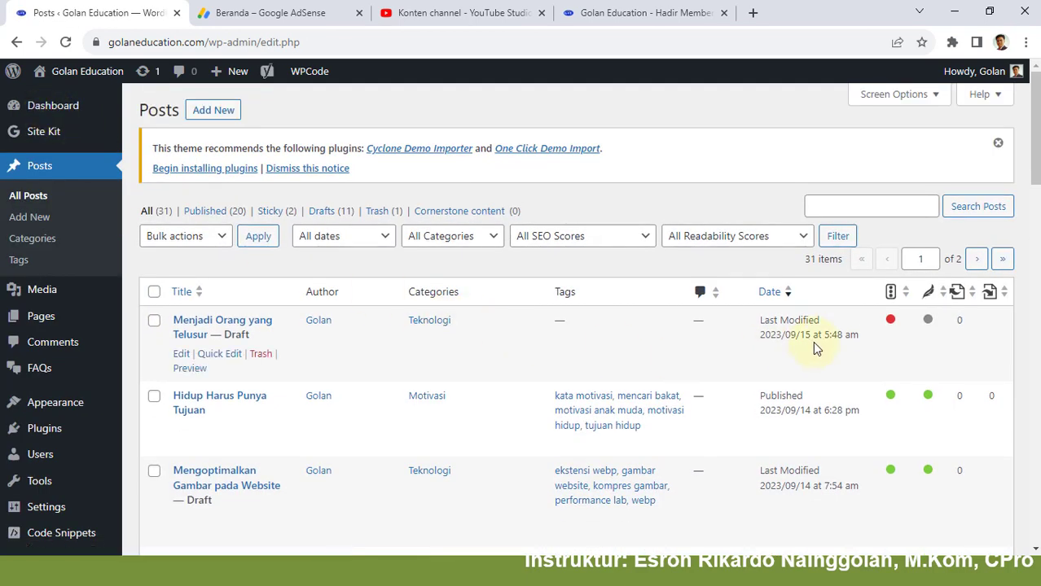
drag(1037, 143, 1036, 183)
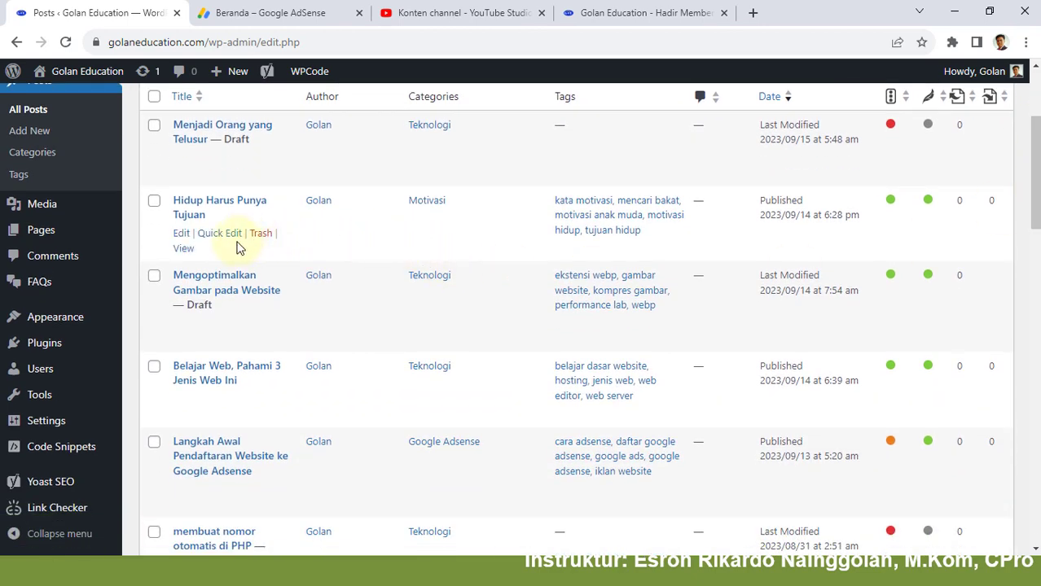
click(184, 236)
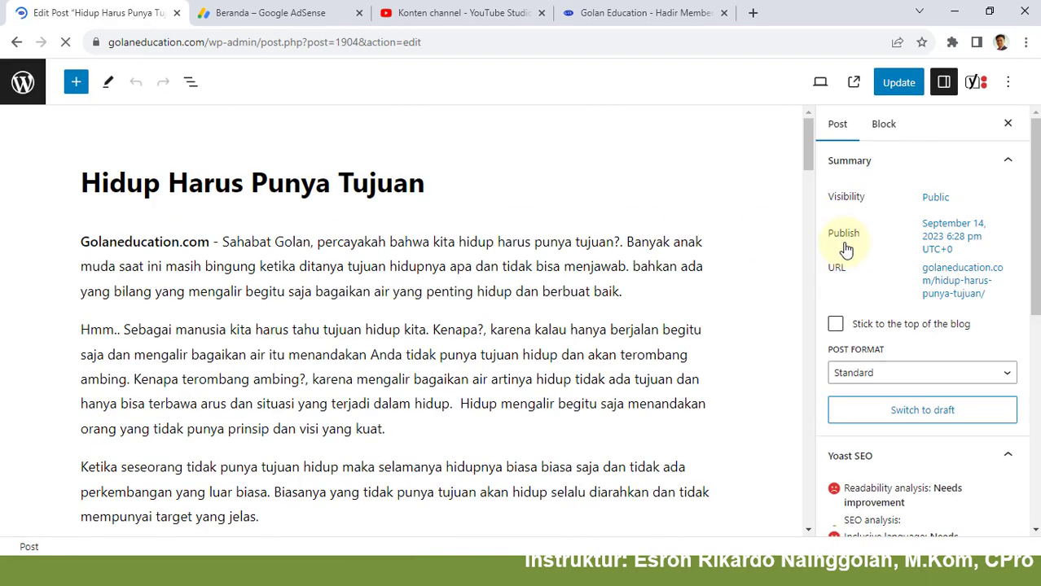
Step: Find the post's featured image in its settings and open its attachment details in the media library
scroll(1002, 470, down, 5)
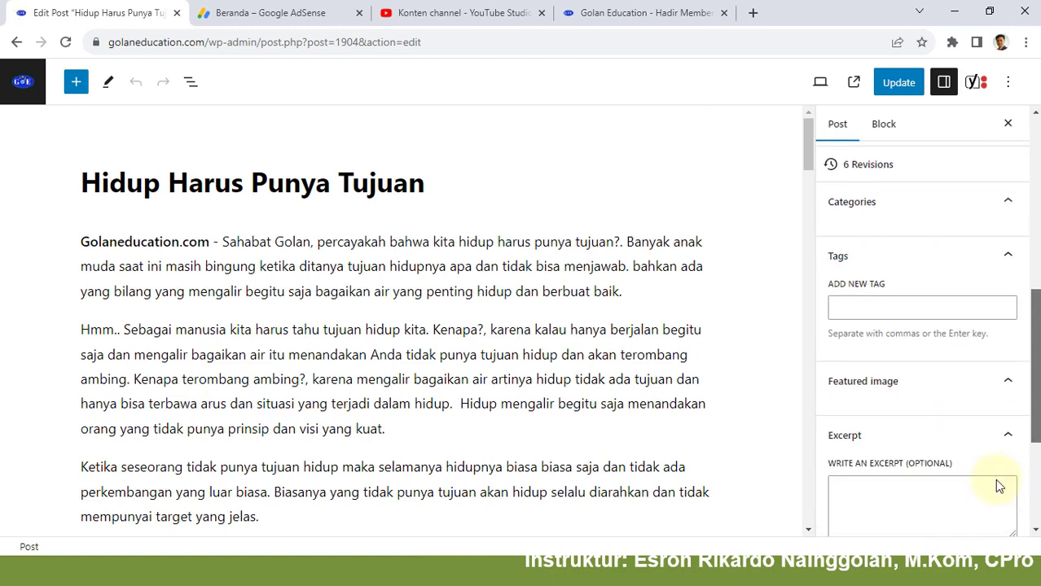
drag(1038, 312, 1025, 436)
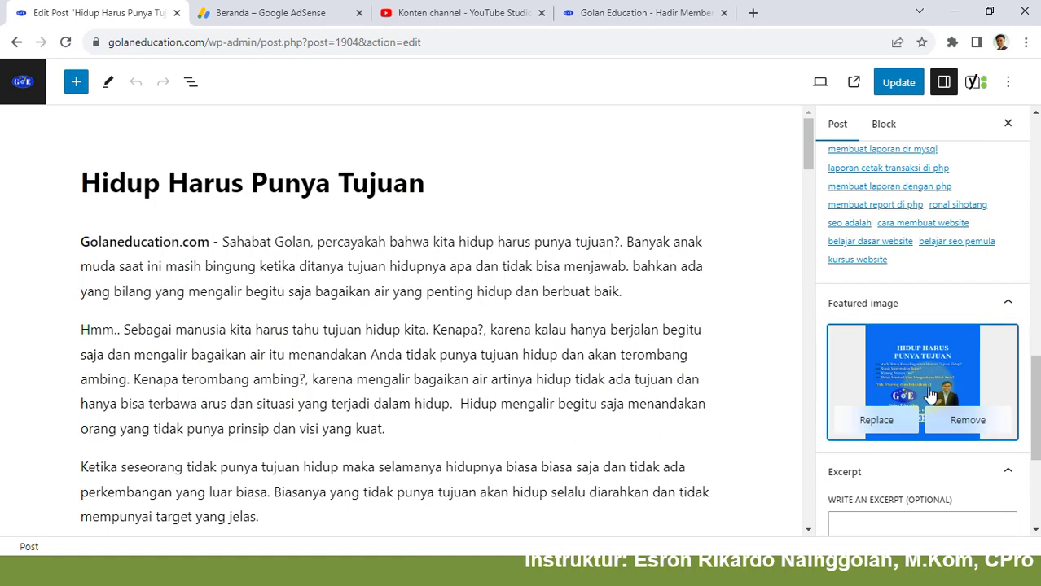
click(933, 395)
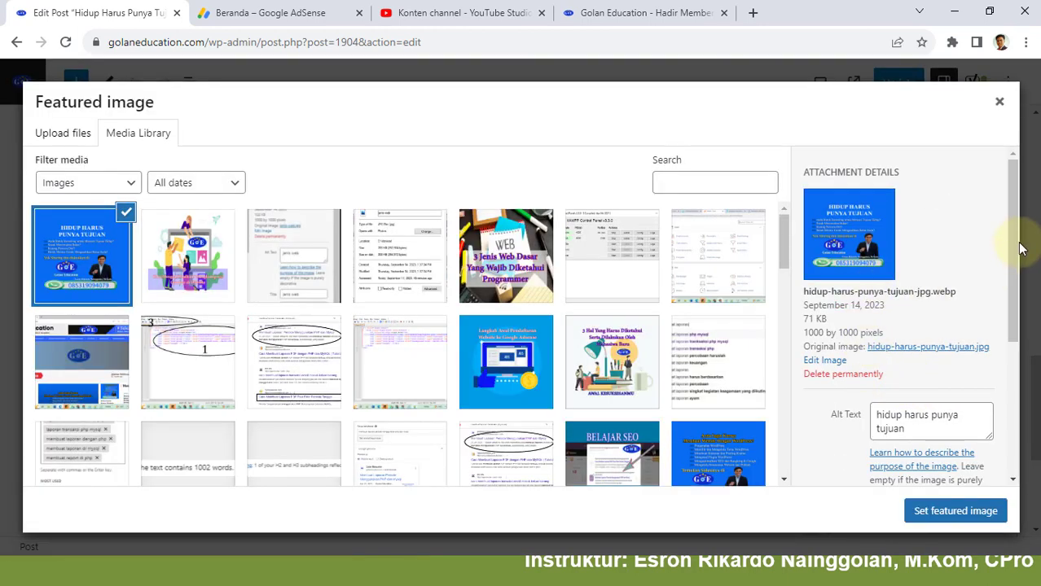
Step: Highlight the WebP file name hidup-harus-punya-tujuan-jpg.webp in the attachment details and close the featured image dialog without changes
scroll(1016, 260, down, 2)
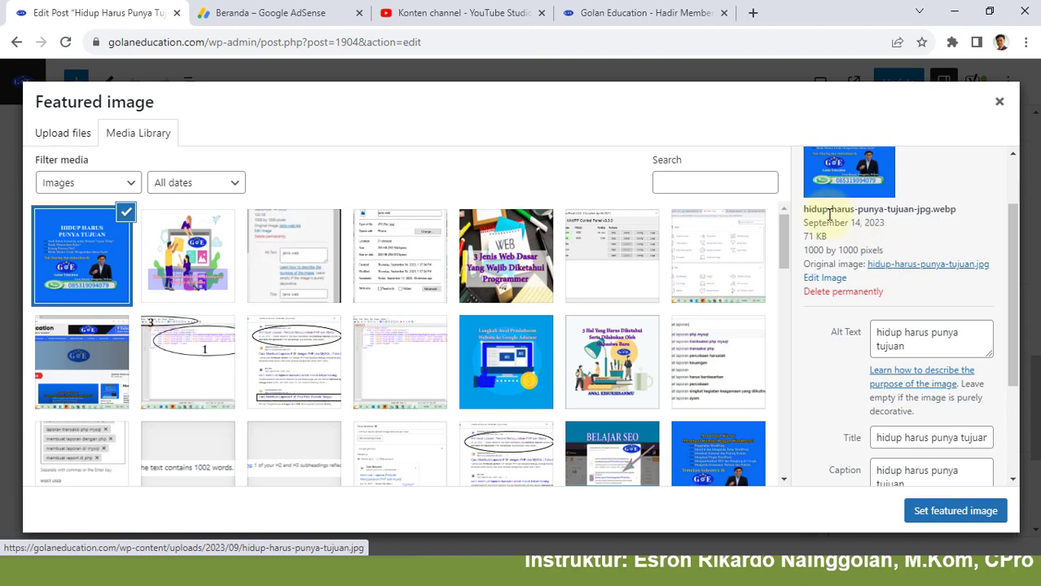
drag(804, 210, 968, 218)
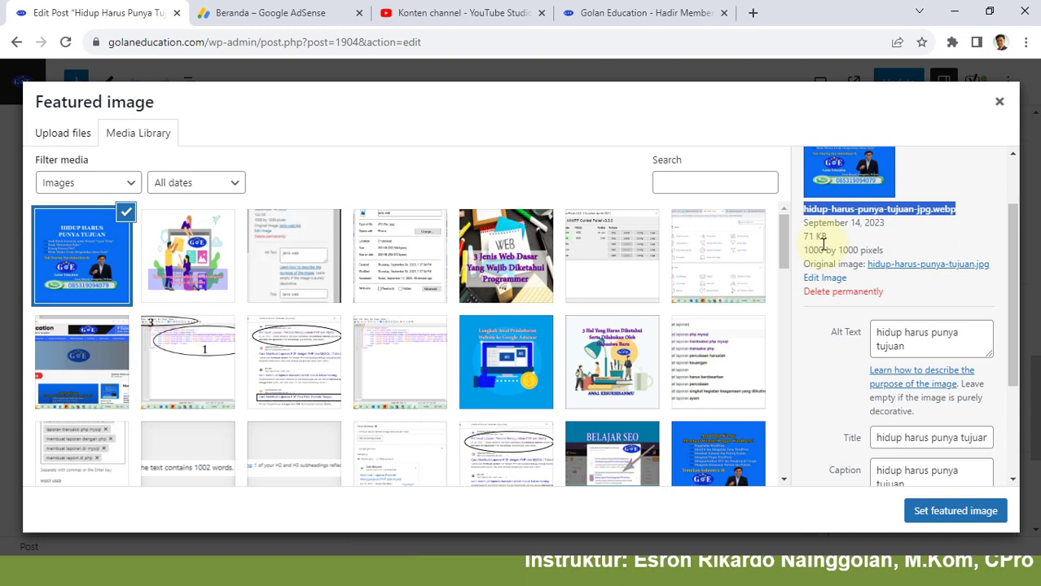
drag(1013, 310, 1036, 245)
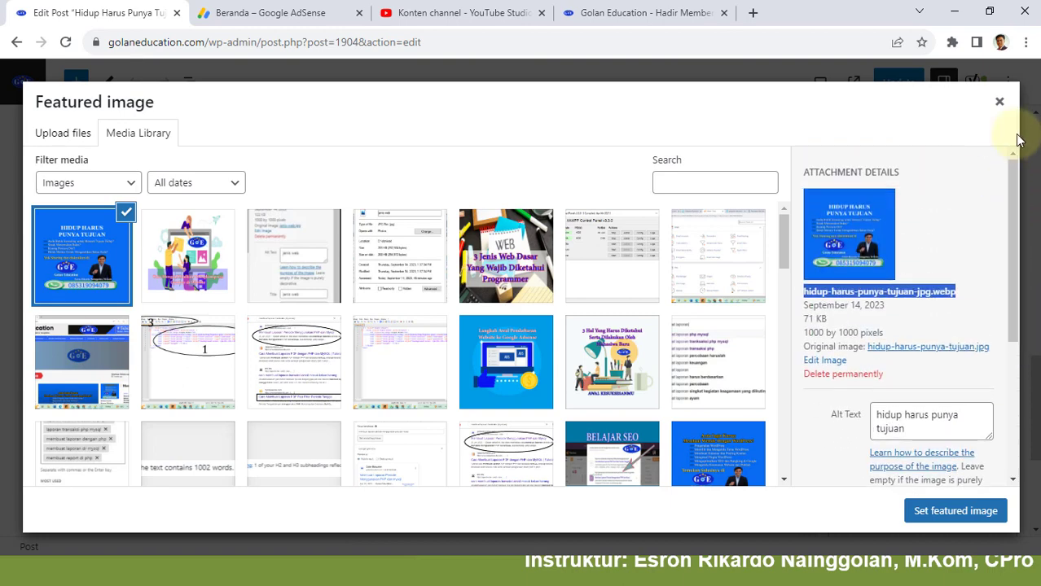
click(999, 102)
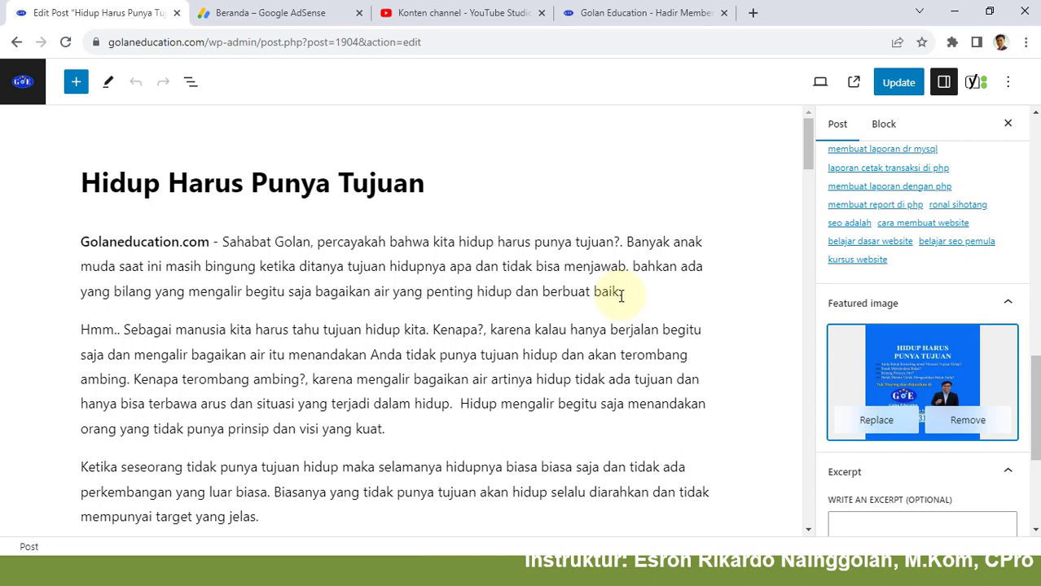
Step: Leave the post editor, look through the posts list down to its end and open the site's dashboard
click(17, 42)
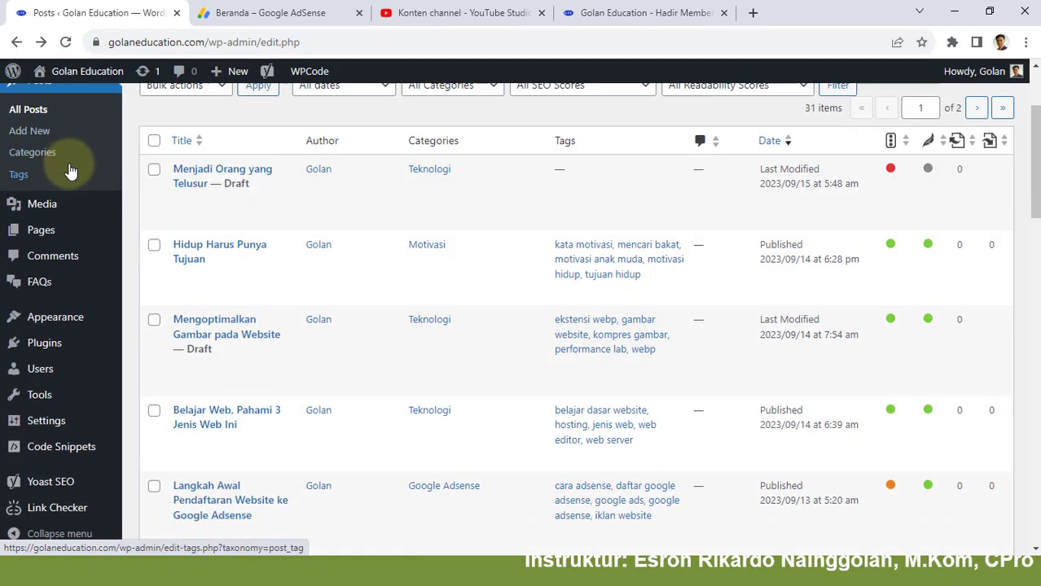
scroll(69, 163, down, 15)
scroll(57, 142, down, 5)
click(57, 102)
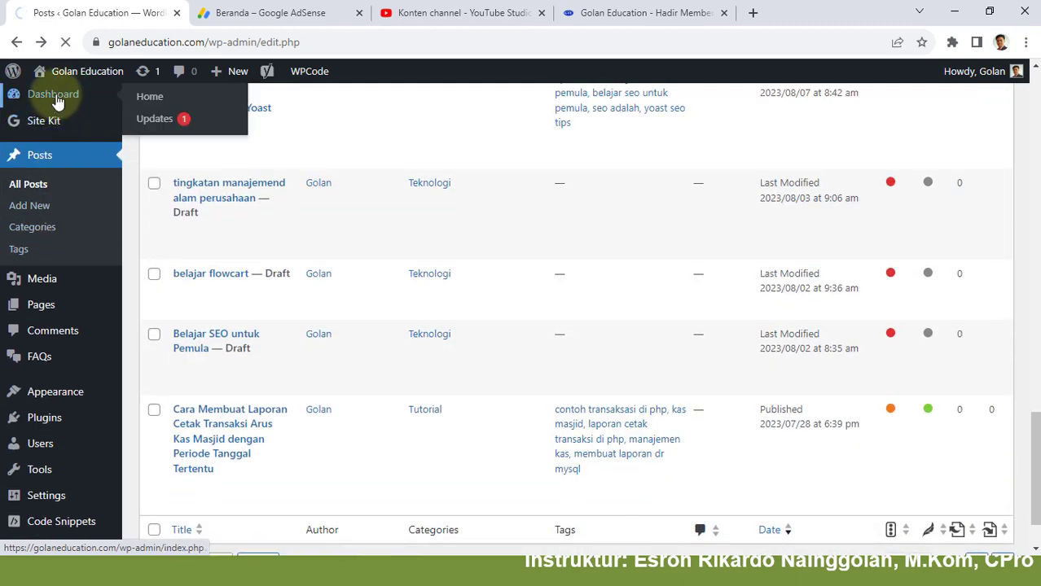